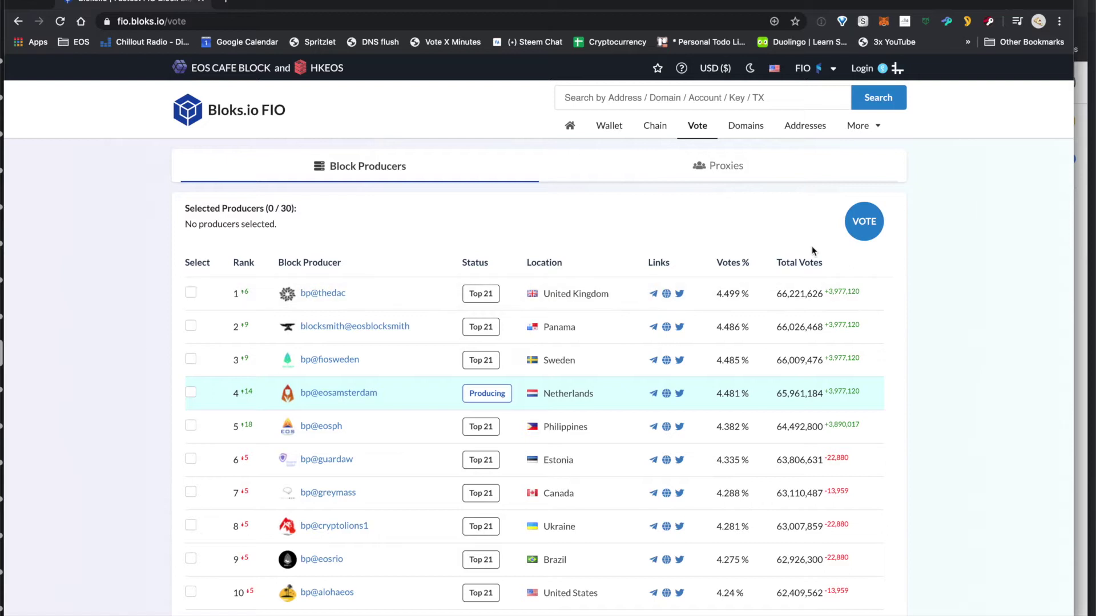
Step: Start a Bloks.io FIO login with Anchor and scan its login QR code
left_click(858, 69)
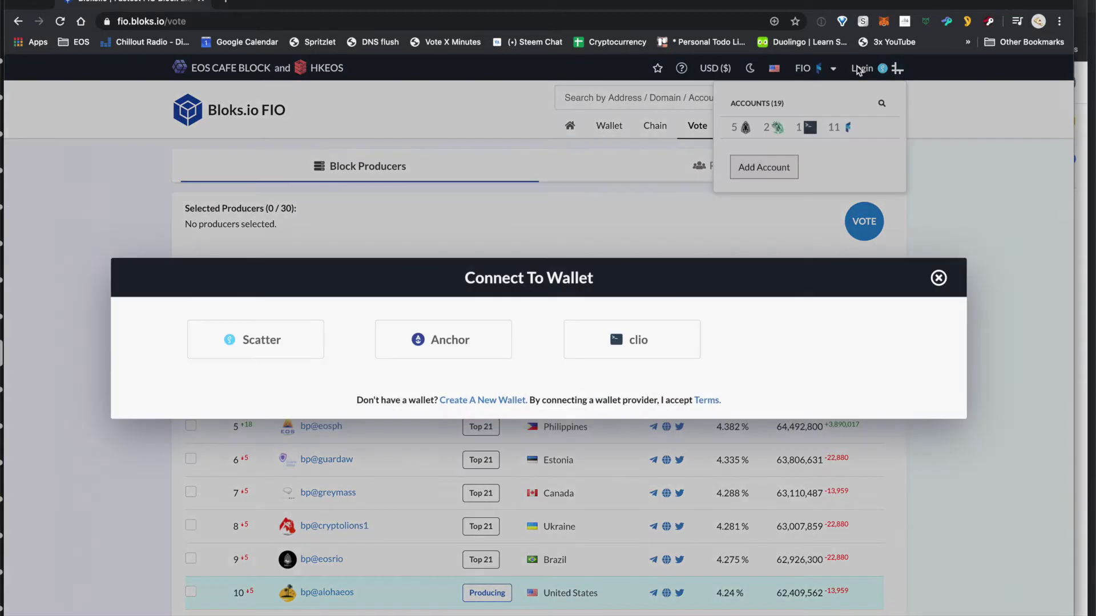
left_click(442, 343)
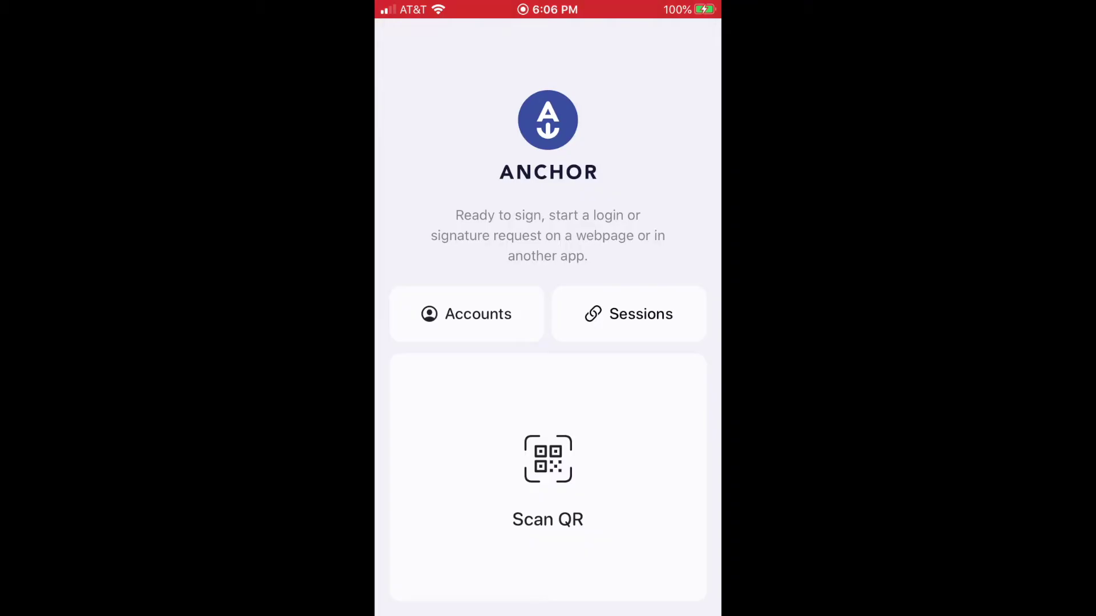
left_click(548, 473)
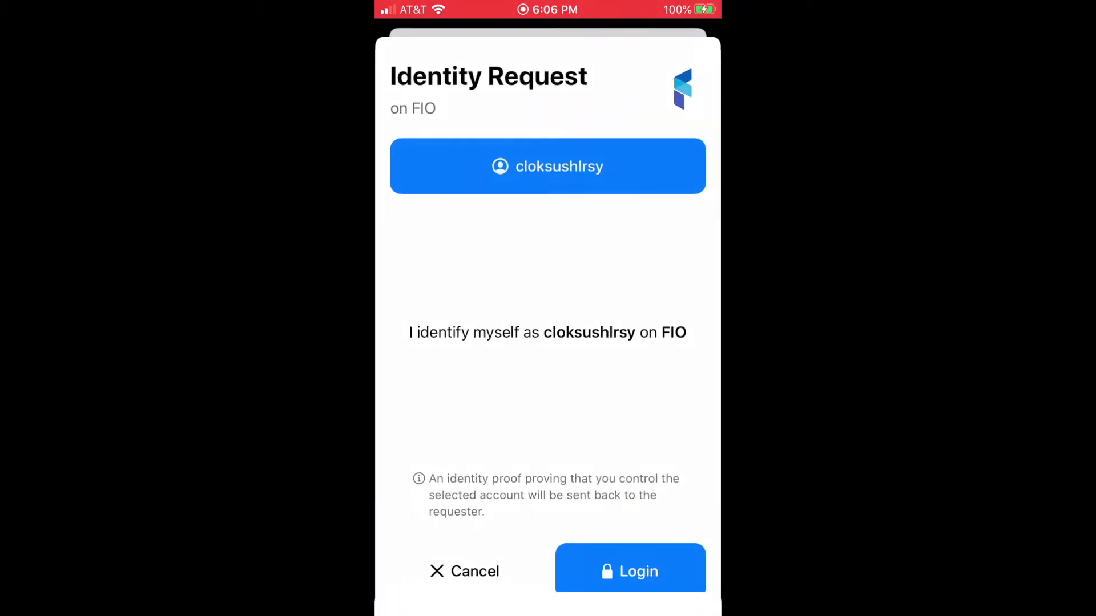
Step: Pick the FIO account in Anchor and approve the identity request
left_click(547, 166)
left_click(547, 432)
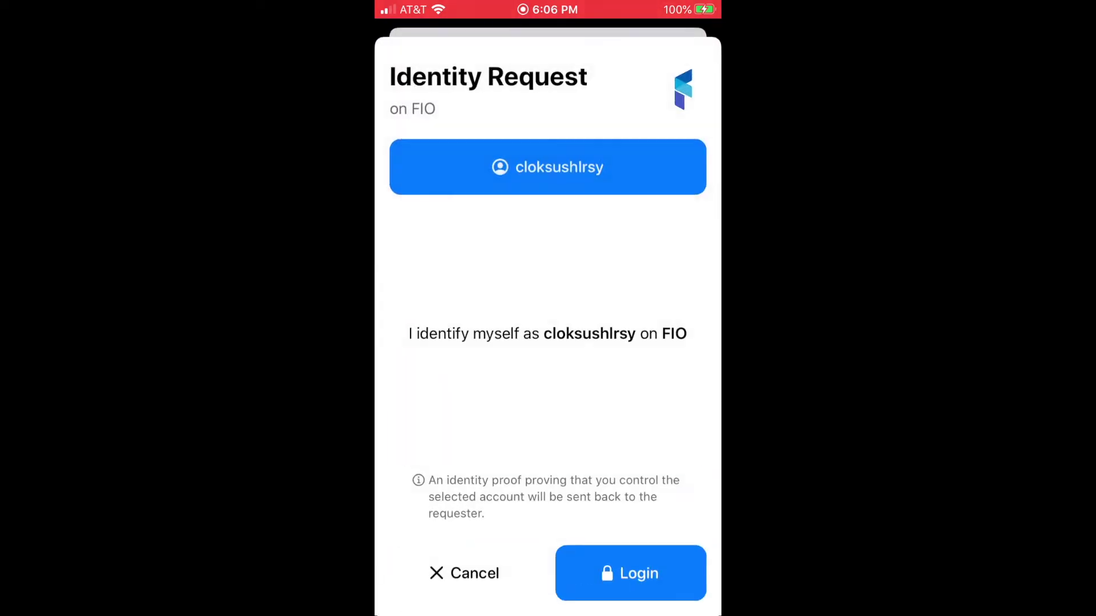
left_click(631, 574)
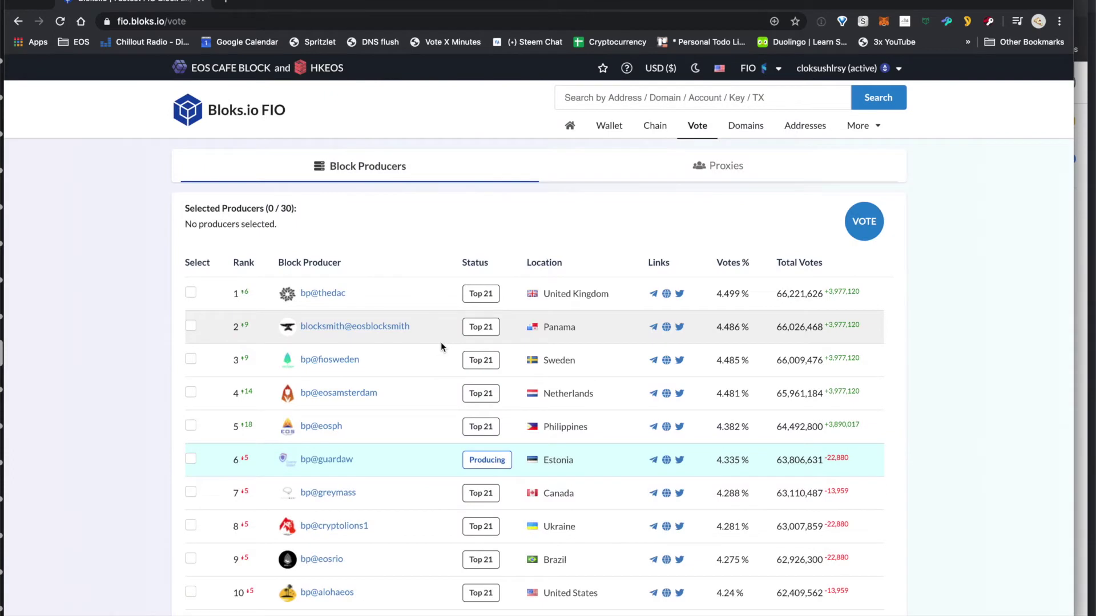
Step: Open the logged-in account's details page from the account menu
left_click(898, 71)
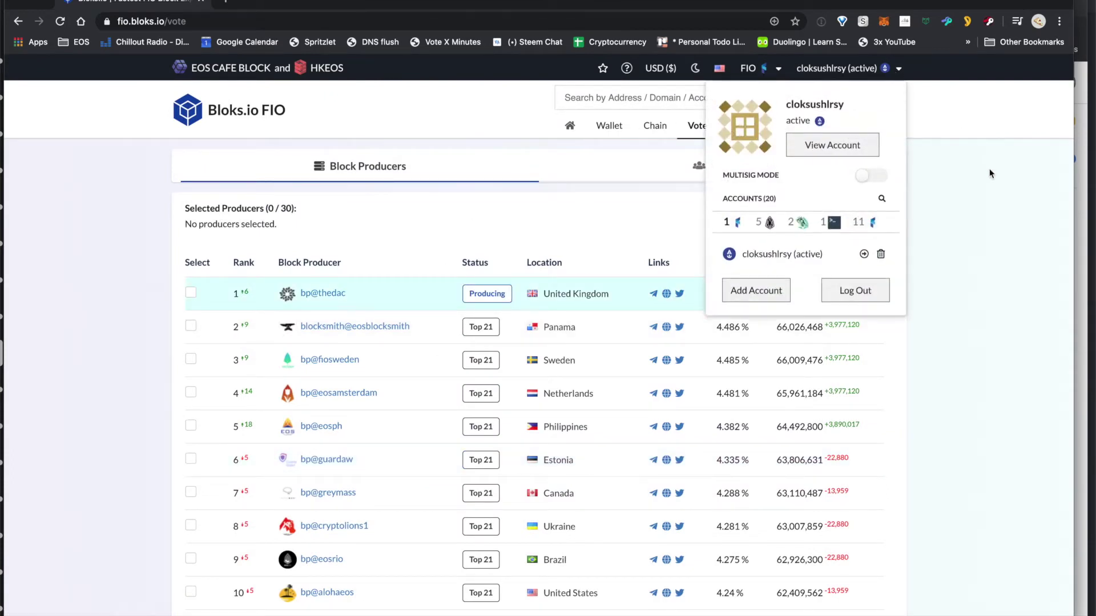
left_click(987, 169)
left_click(899, 70)
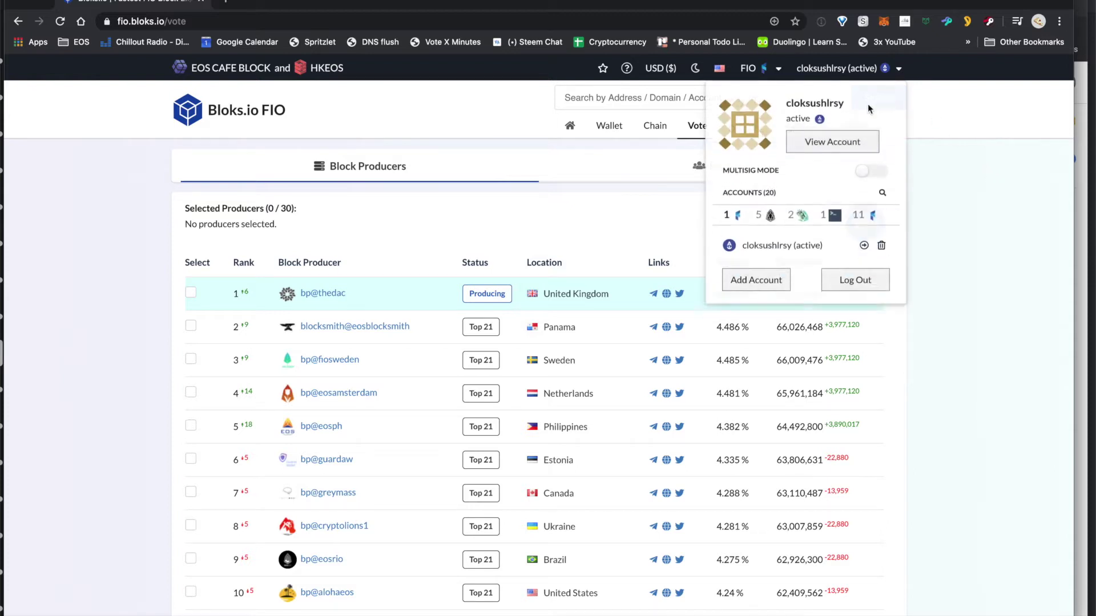
left_click(833, 144)
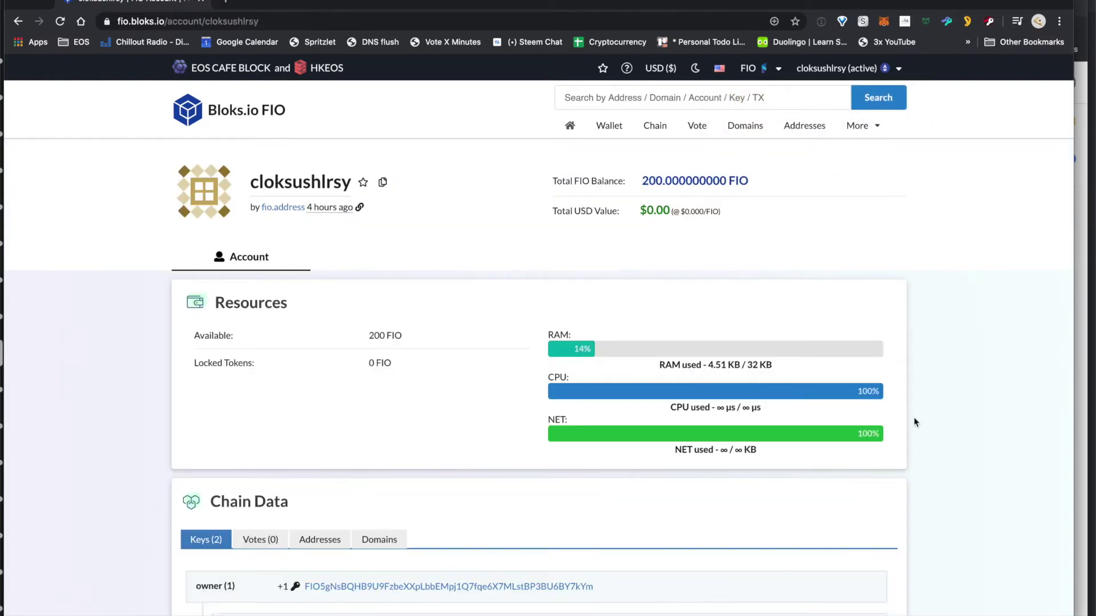
scroll(914, 423, "down", 10)
scroll(896, 399, "up", 10)
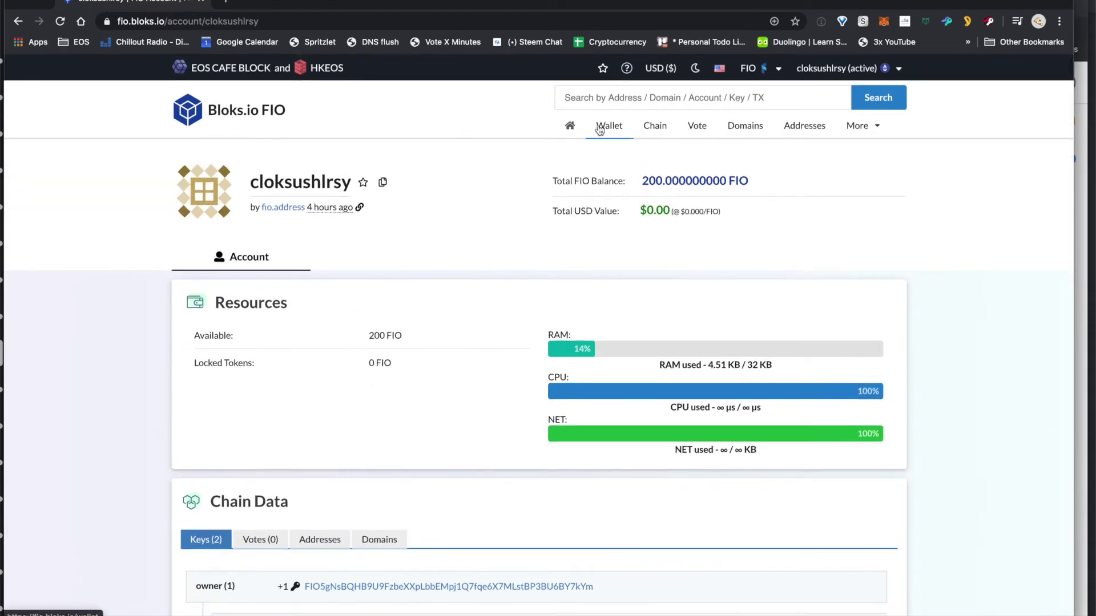
Step: Check the Wallet page's 200 FIO balance and its Addresses and Domains tabs
left_click(599, 131)
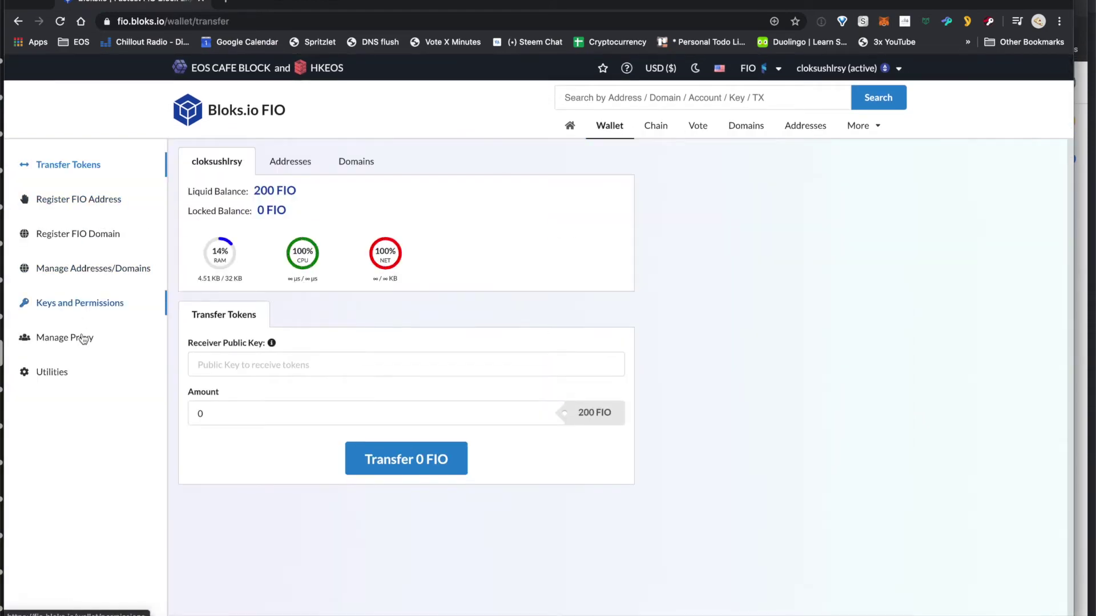
left_click(280, 167)
left_click(363, 166)
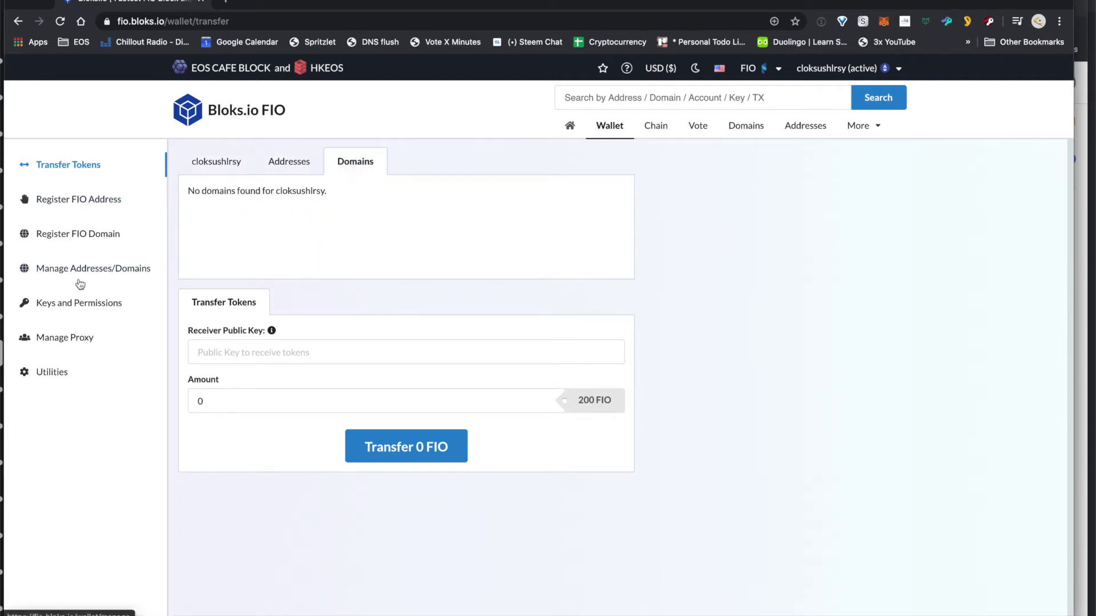
Step: On the Vote page, select rank 31 producer bp@genereos and submit the vote
left_click(698, 128)
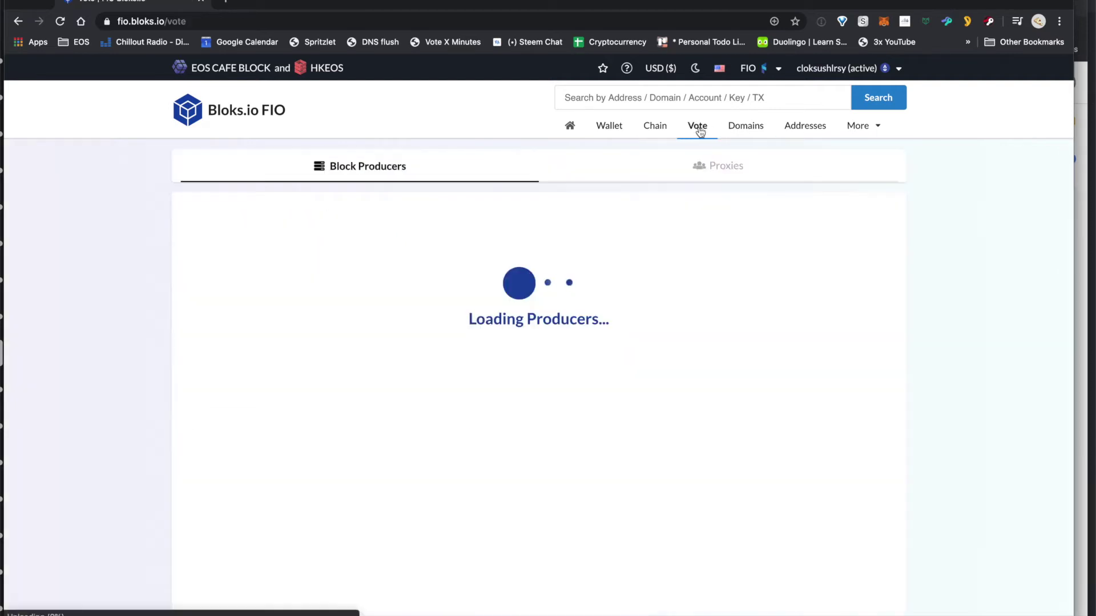
scroll(942, 402, "down", 6)
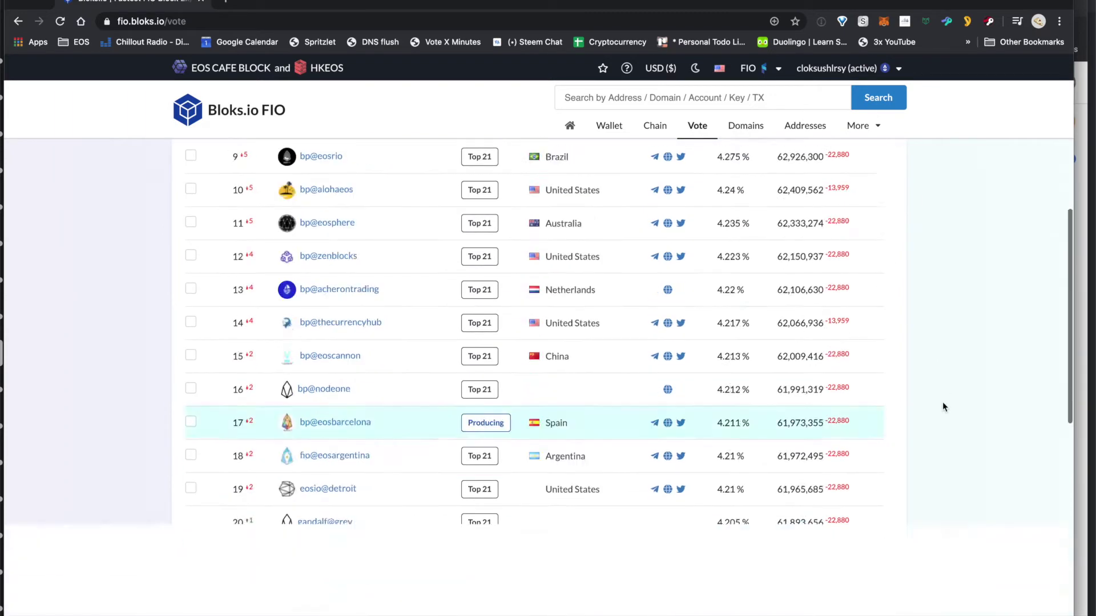
scroll(943, 401, "down", 10)
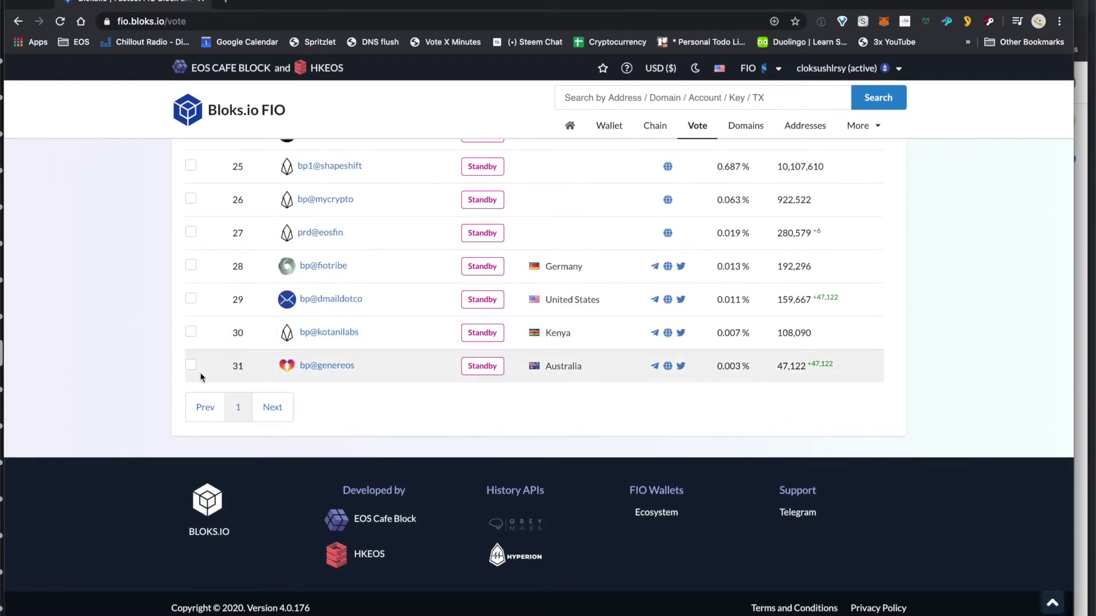
left_click(190, 366)
scroll(973, 326, "up", 12)
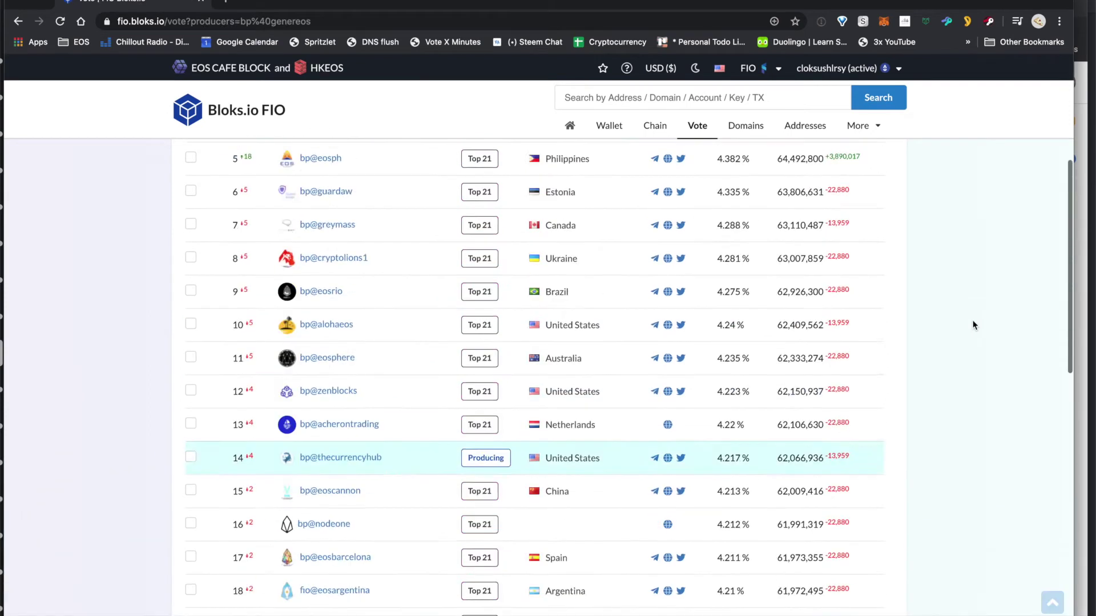
scroll(973, 325, "up", 5)
left_click(864, 228)
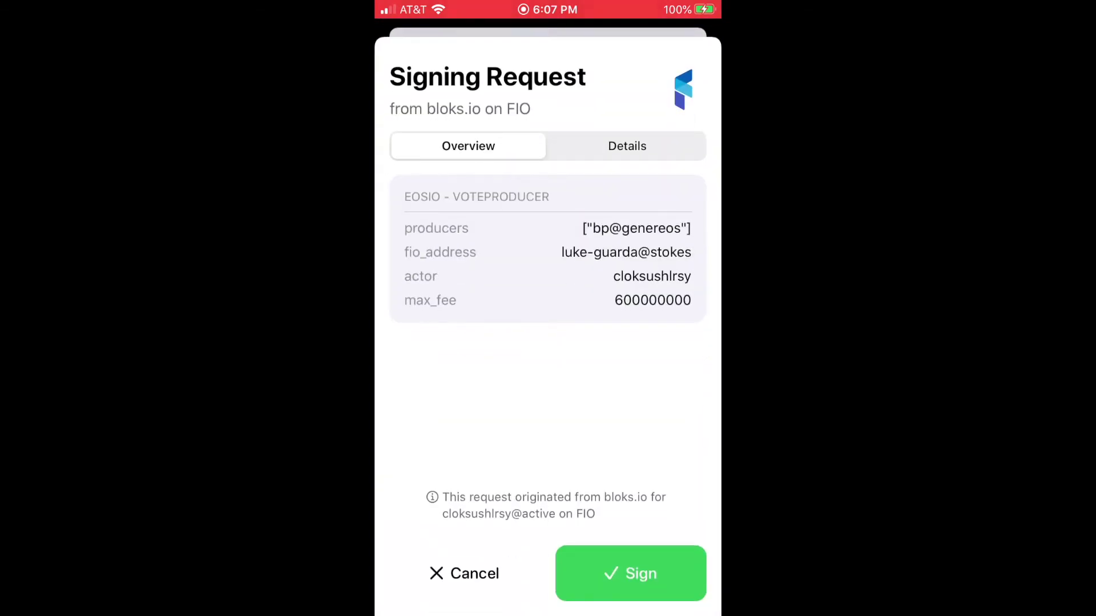
Step: Review the voteproducer transaction details in Anchor and sign it
left_click(627, 146)
left_click(468, 146)
left_click(630, 574)
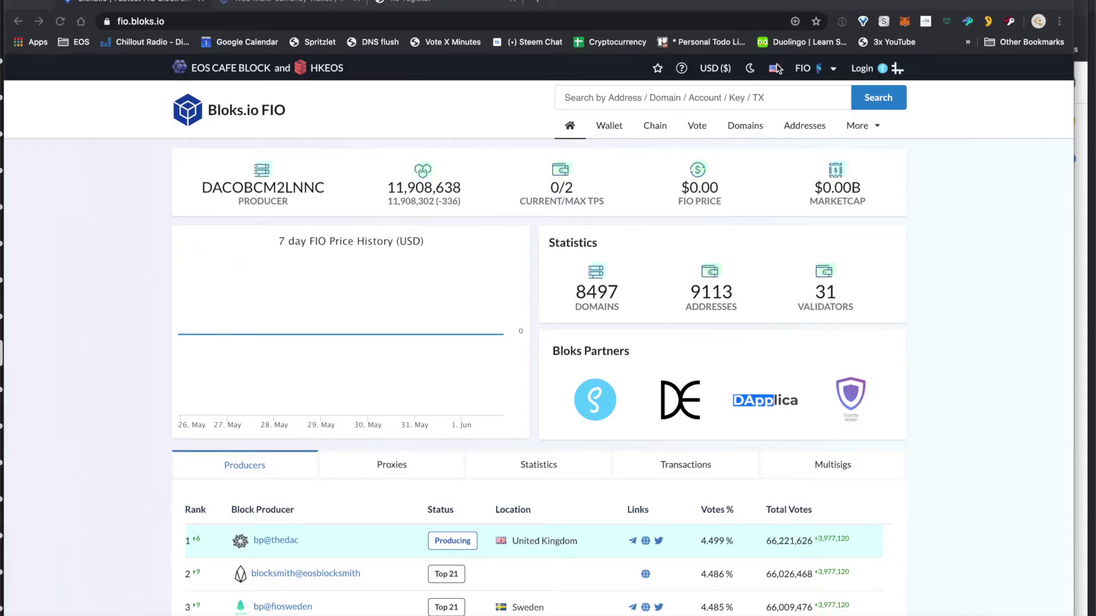
Step: Start a new Bloks.io FIO login and choose the Anchor wallet
left_click(867, 70)
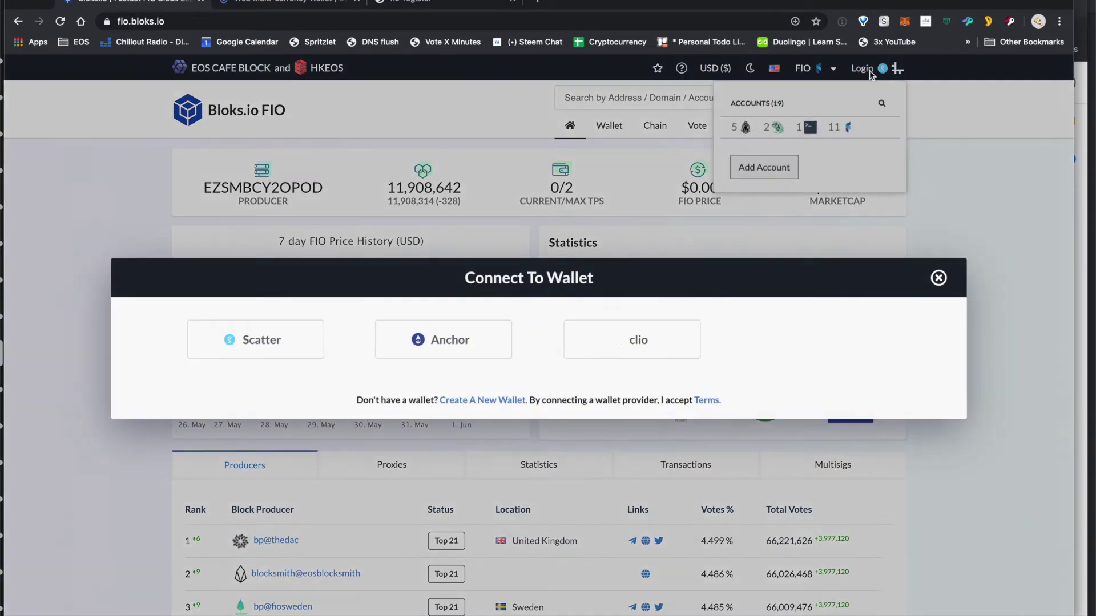
left_click(453, 347)
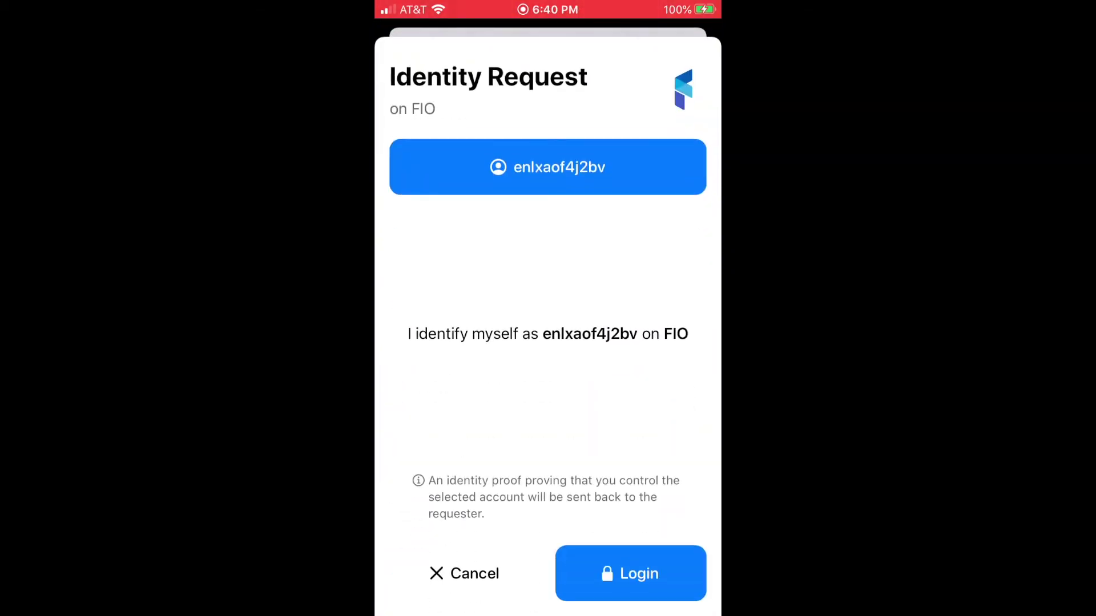
Step: Switch Anchor's login to the intended FIO account and approve it
left_click(548, 166)
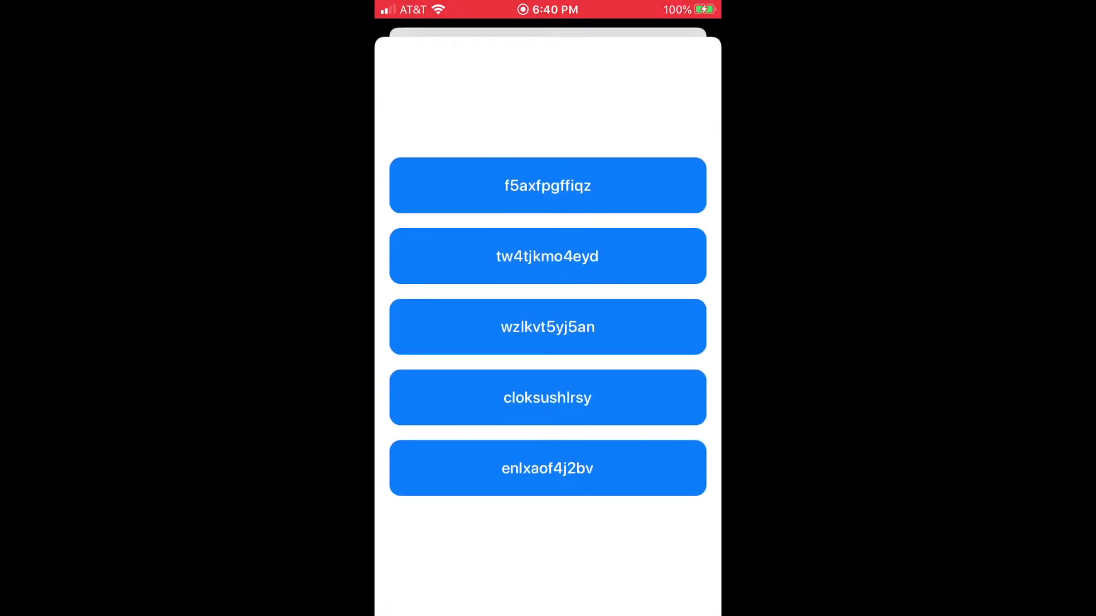
left_click(548, 397)
left_click(630, 573)
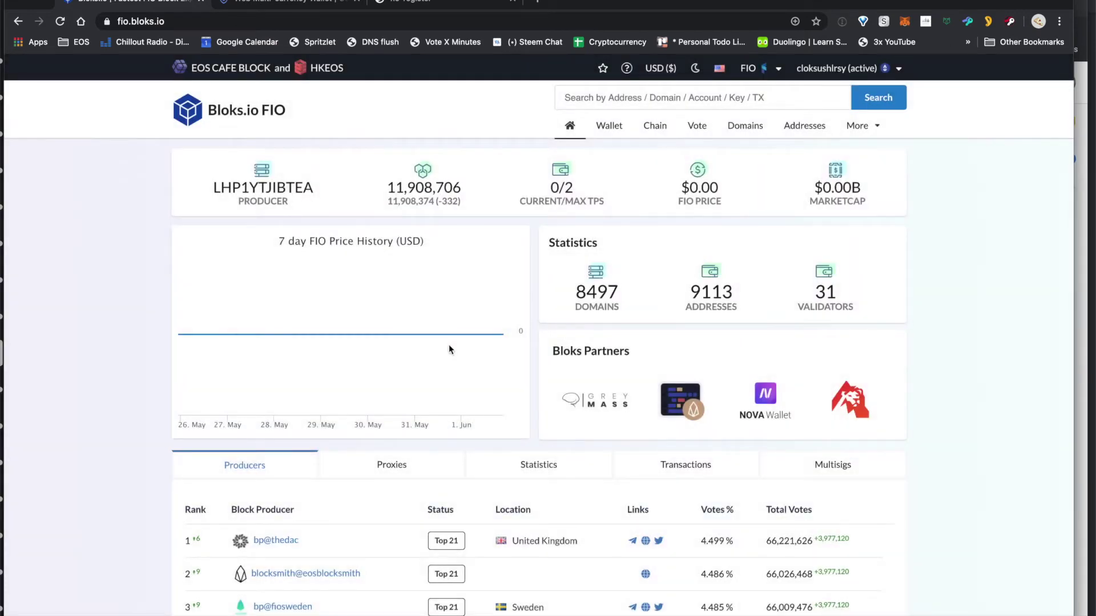
Step: Under Keys and Permissions > Advanced, add a permission named 'voting' with parent 'active'
left_click(609, 127)
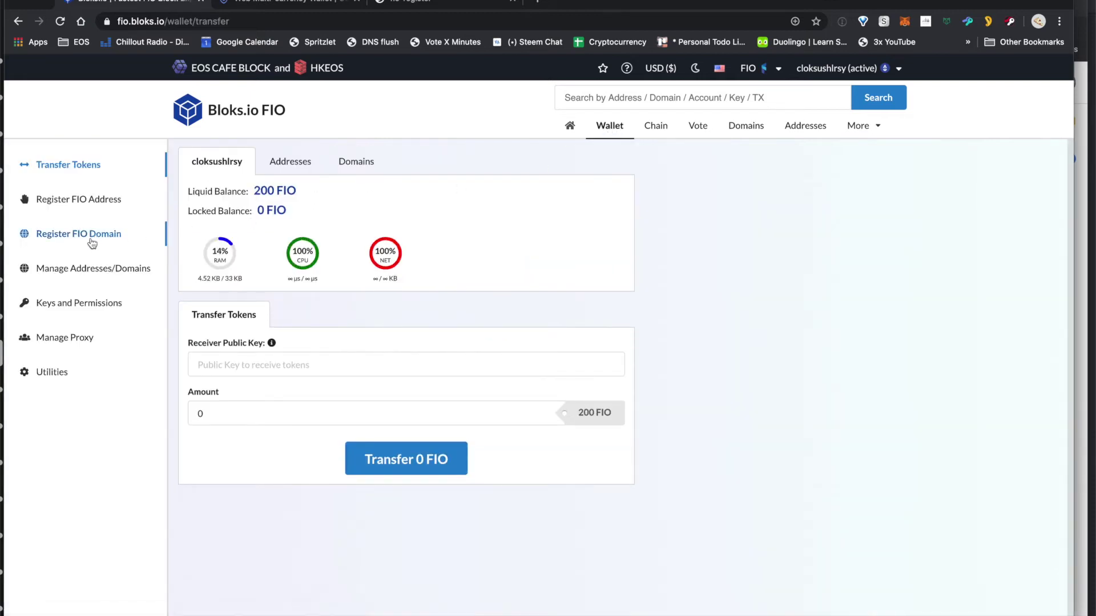
left_click(67, 303)
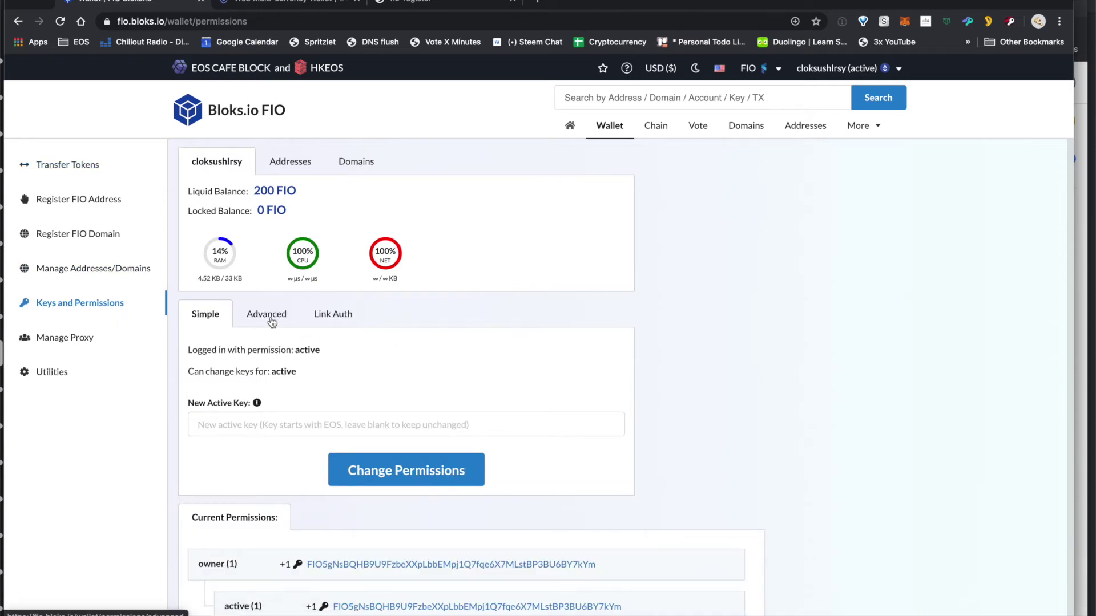
left_click(272, 321)
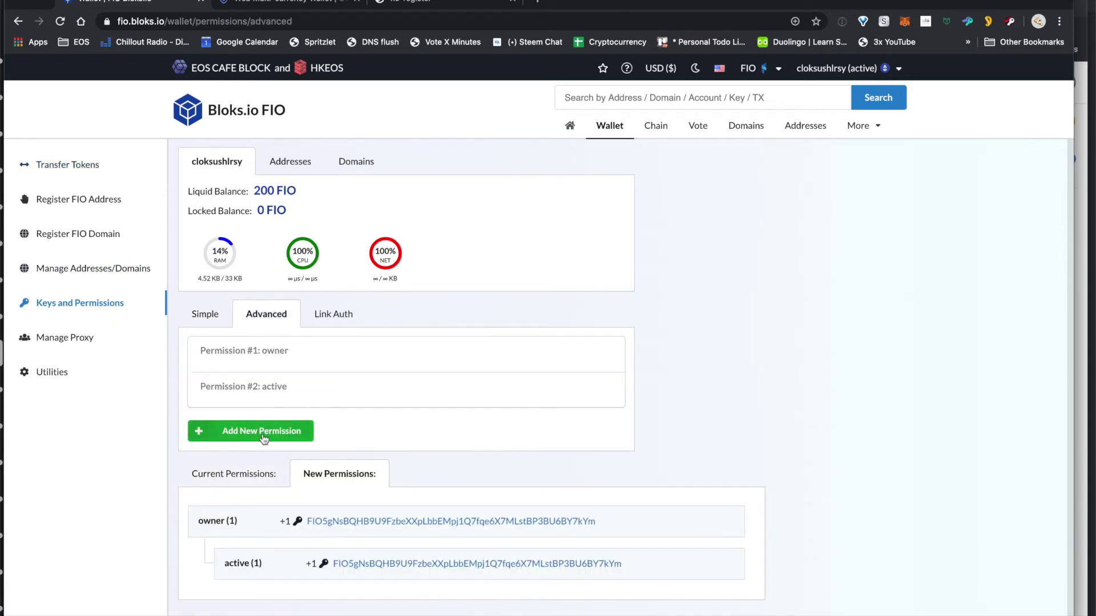
left_click(262, 431)
left_click(291, 430)
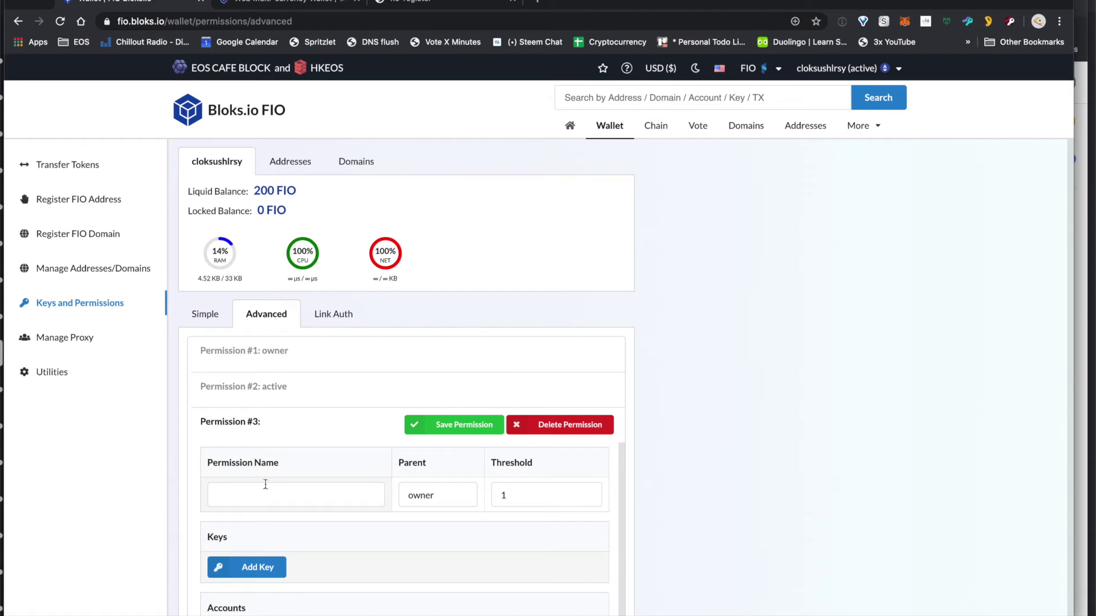
left_click(258, 491)
type("voting")
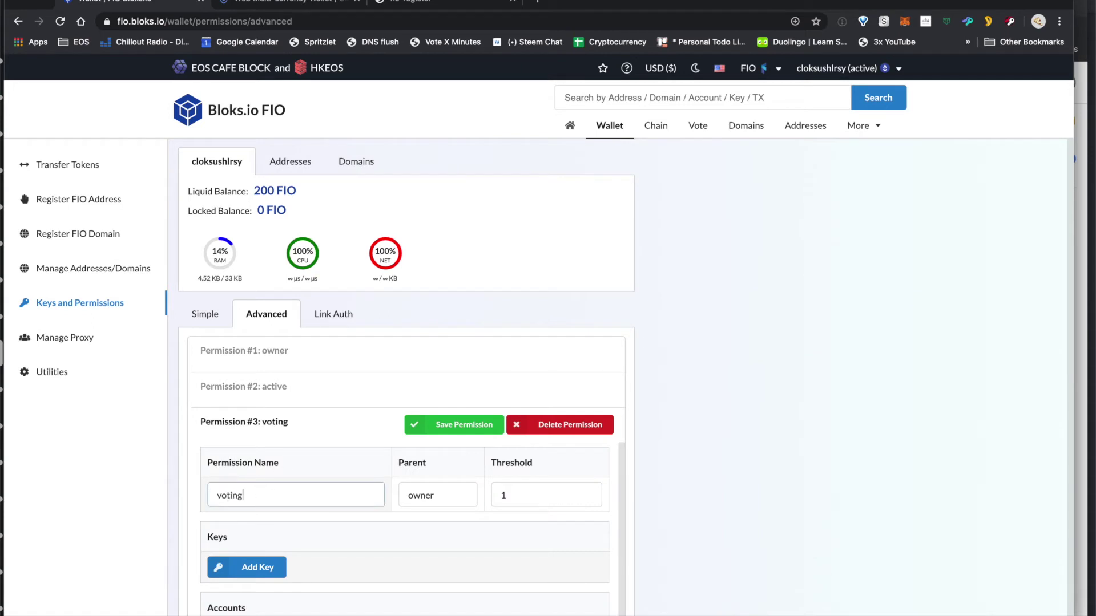
double_click(409, 490)
type("acti")
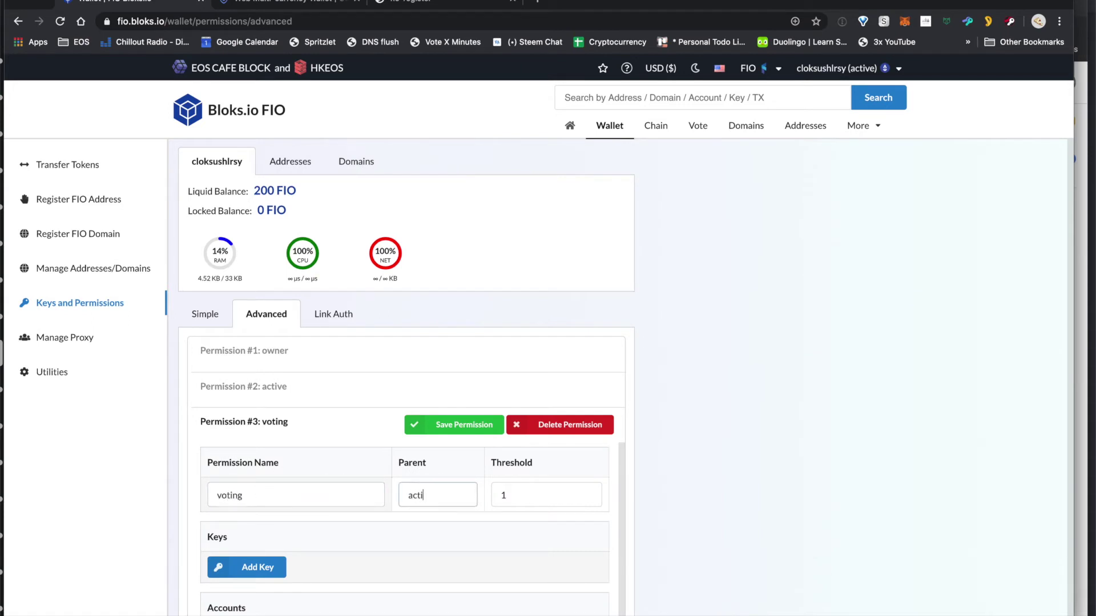
type("ve")
scroll(614, 511, "down", 2)
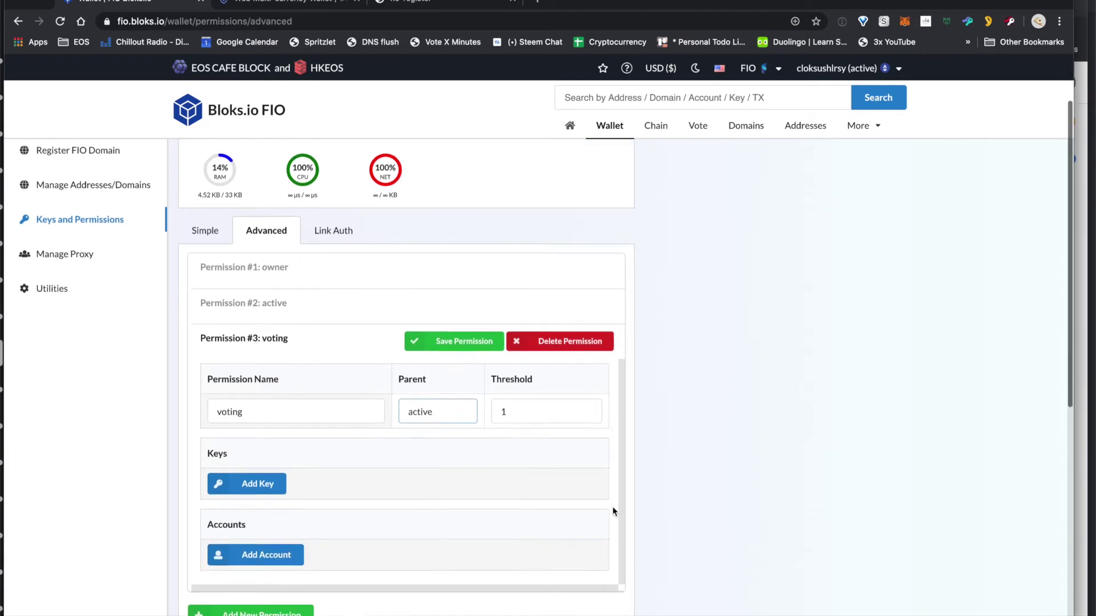
Step: Add the FIO public key from clipboard history to 'voting' and save the permission
left_click(261, 474)
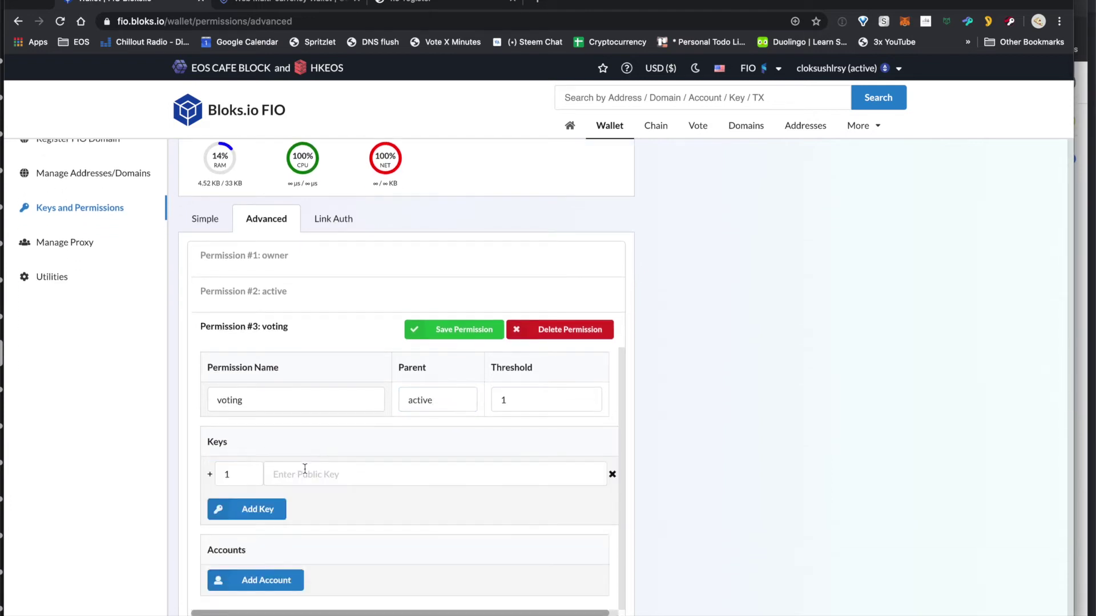
left_click(305, 468)
key("super+alt+c")
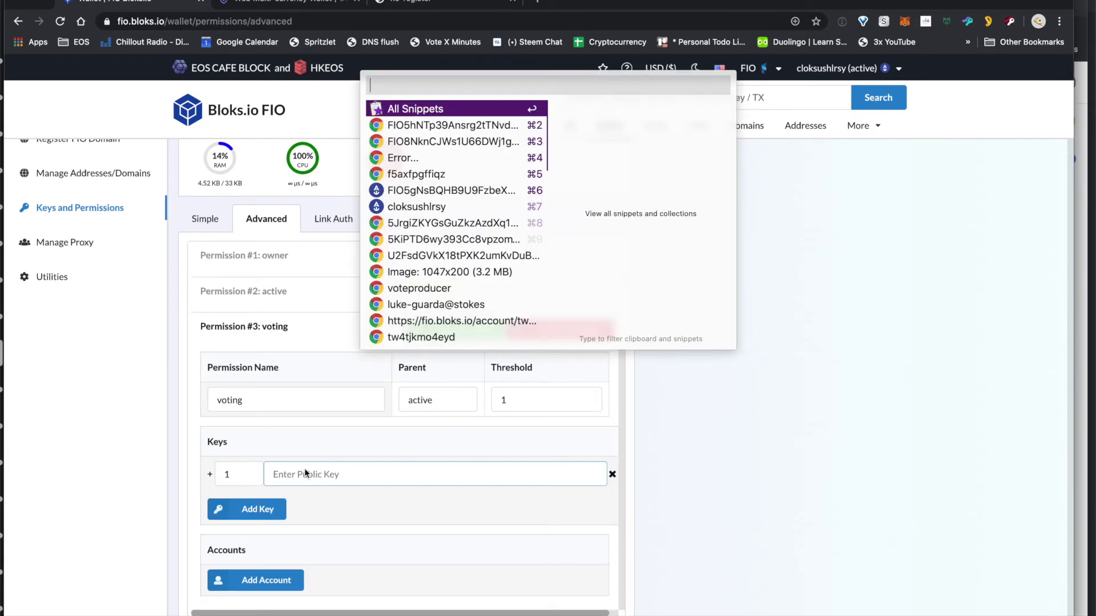
key("Down")
key("Return")
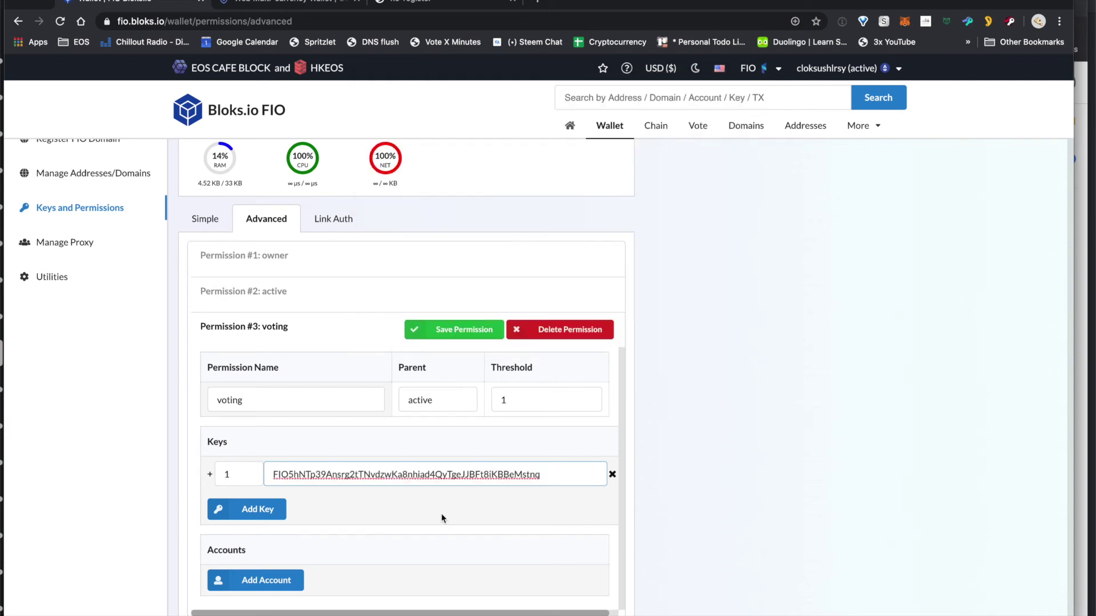
scroll(465, 518, "down", 2)
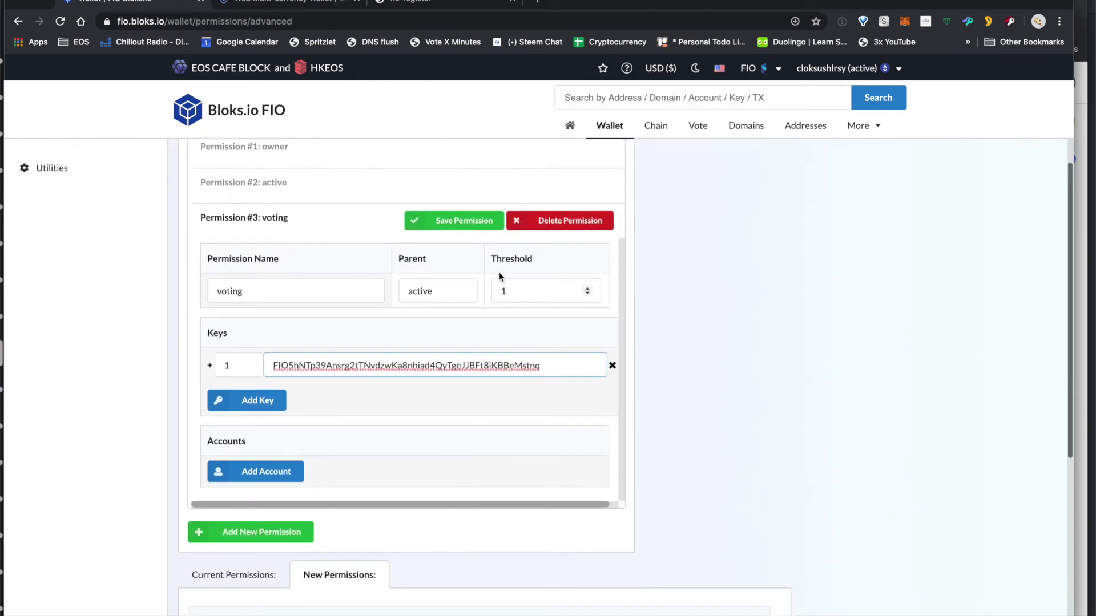
left_click(453, 222)
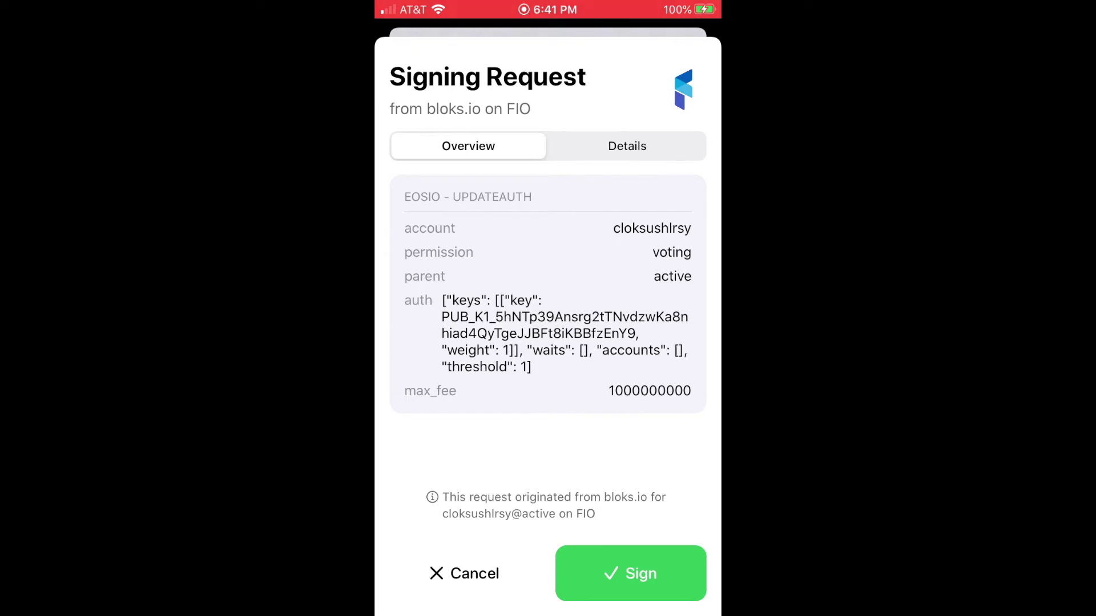
Step: Sign the eosio updateauth request in Anchor
left_click(630, 573)
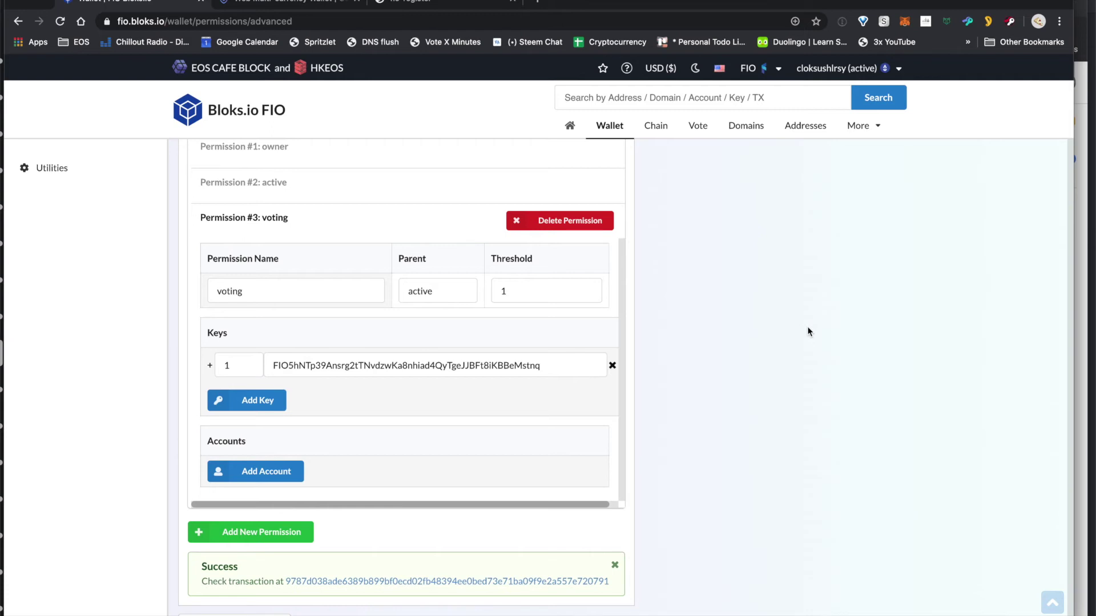
Step: In the FIO API Spec Reference, confirm /vote_producer uses eosio's voteproducer action
scroll(807, 331, "up", 5)
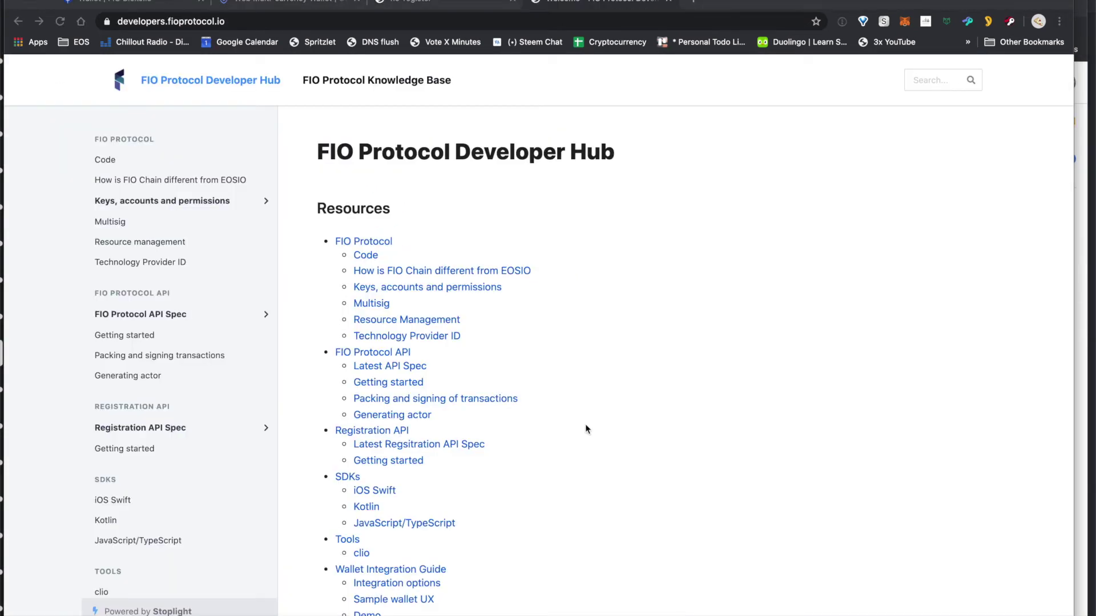
left_click(216, 323)
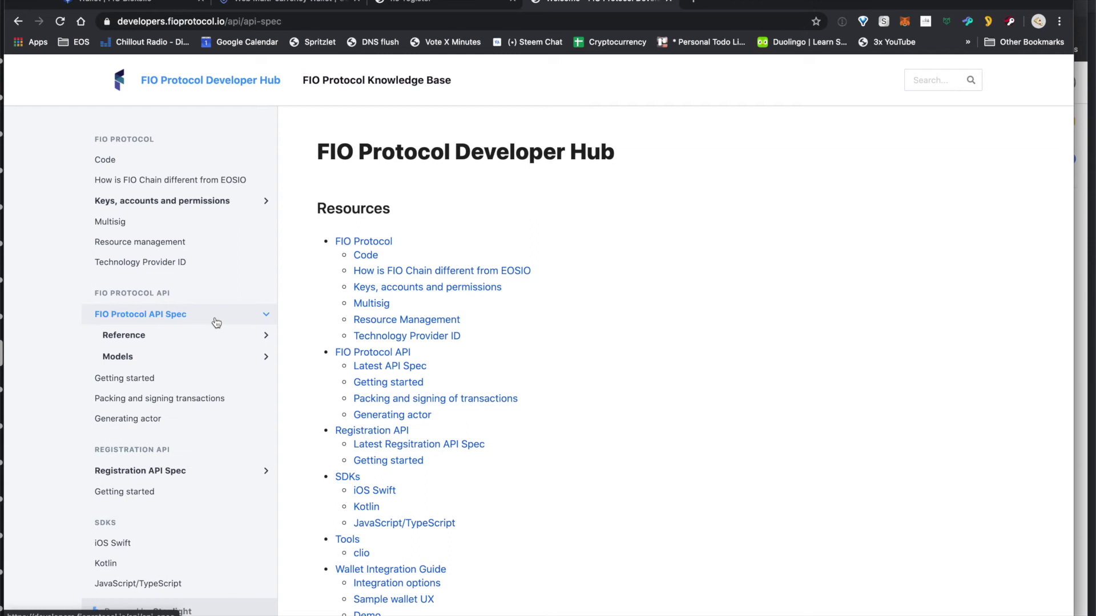
left_click(163, 342)
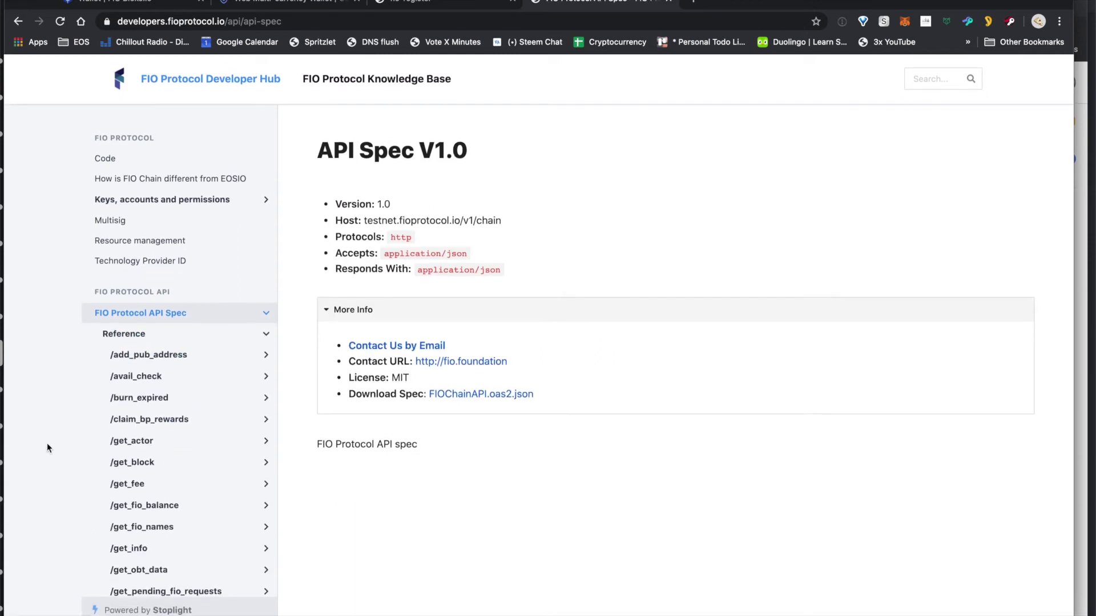
scroll(137, 463, "down", 15)
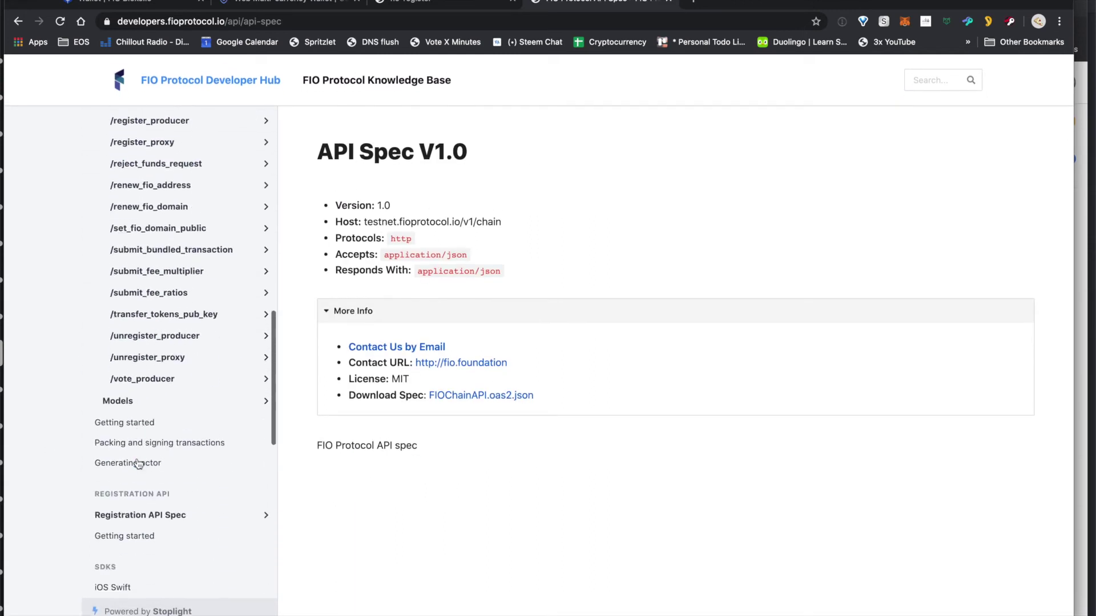
left_click(148, 382)
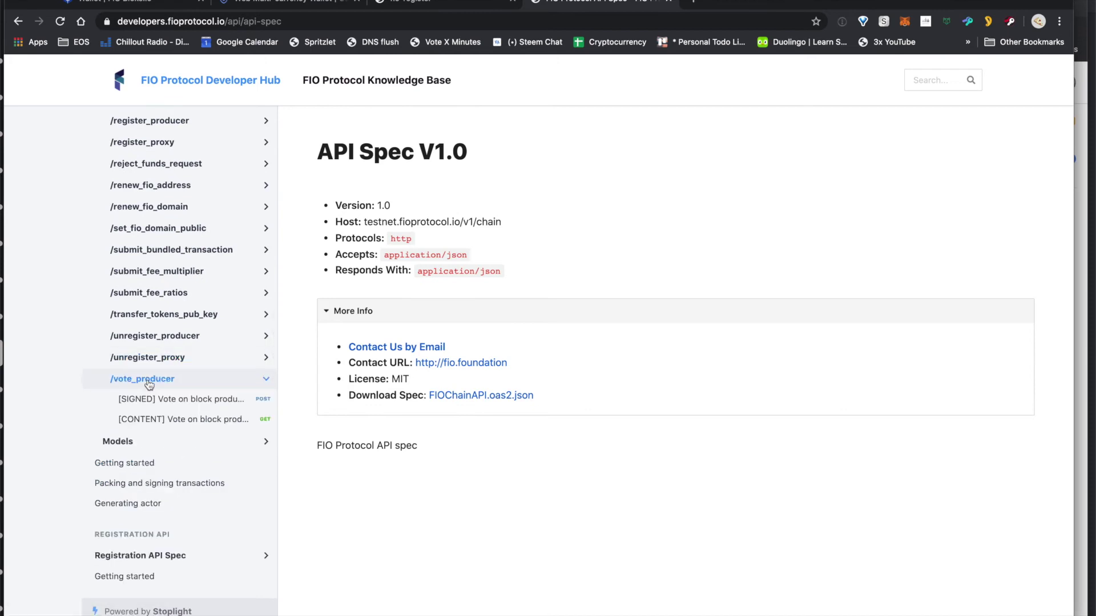
left_click(186, 420)
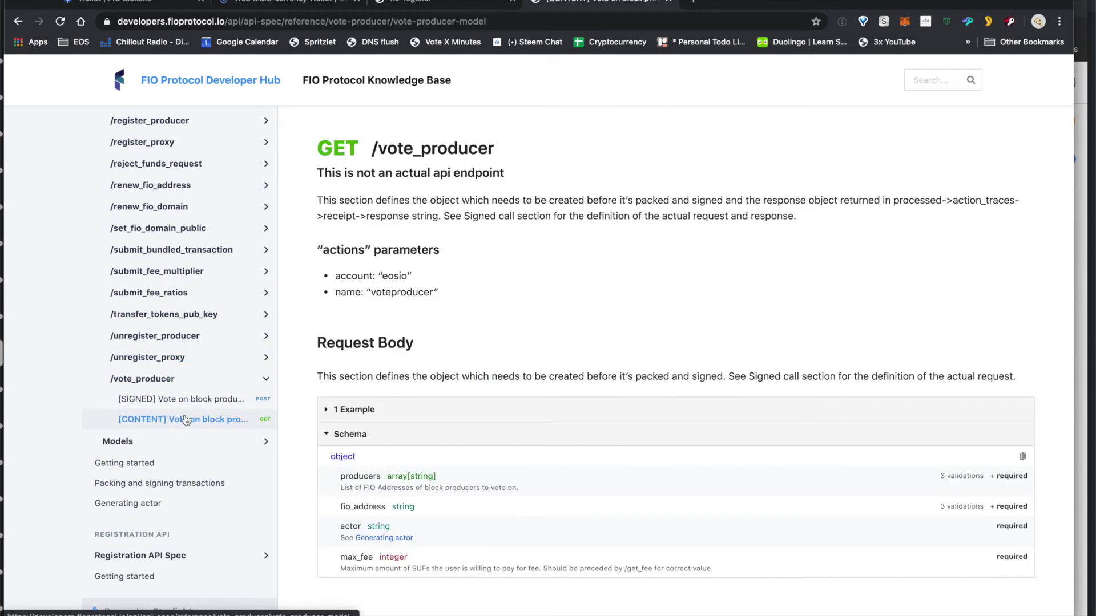
double_click(392, 275)
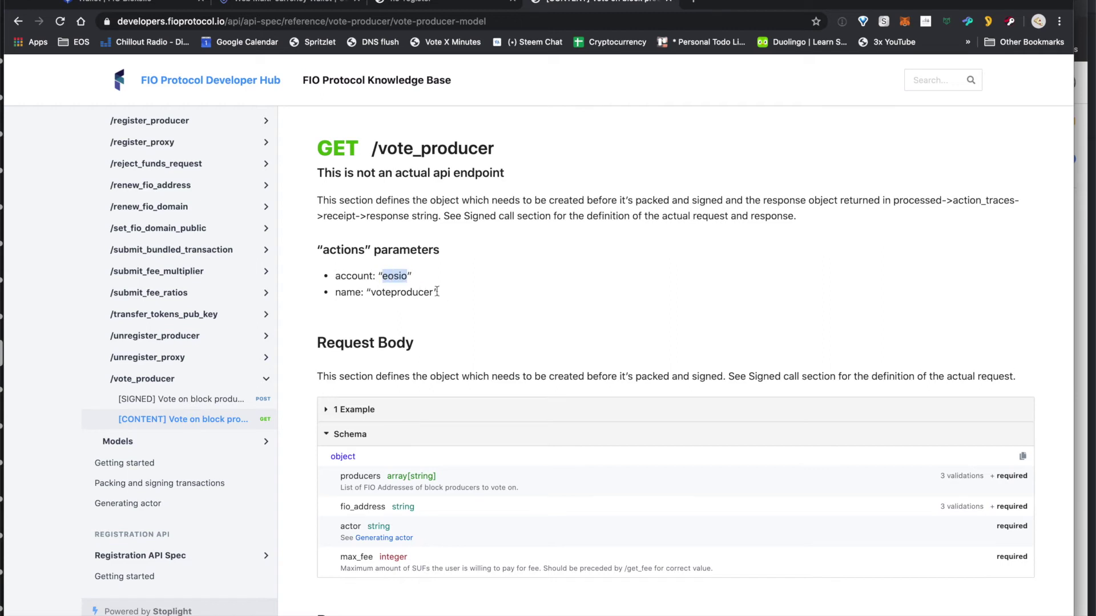
double_click(396, 292)
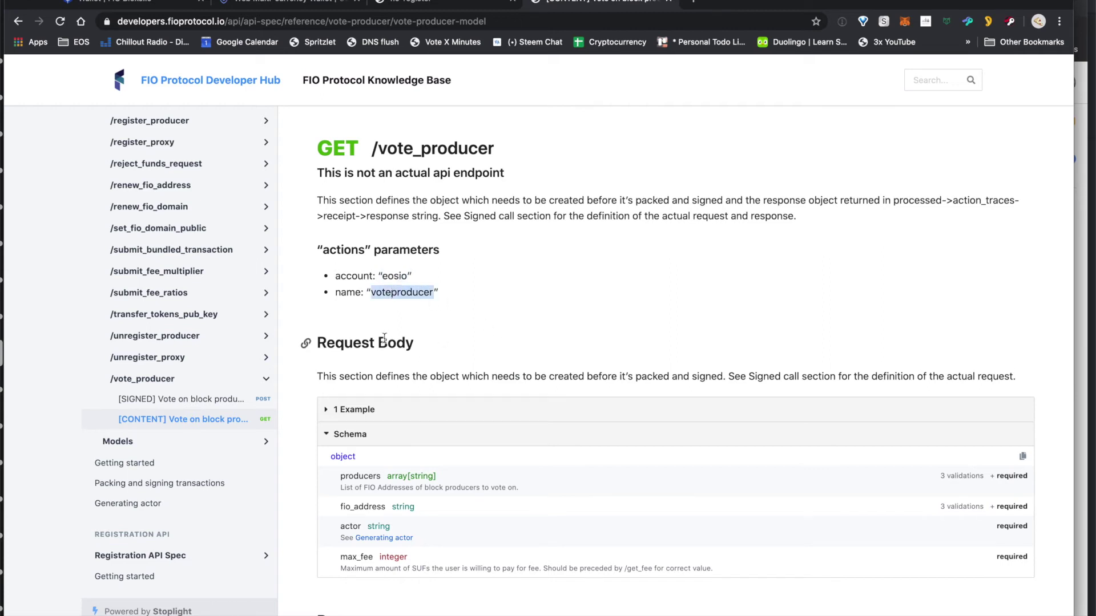
Step: Confirm /proxy_vote uses eosio voteproxy, then enter 'voting' as the Link Auth permission
scroll(197, 261, "up", 6)
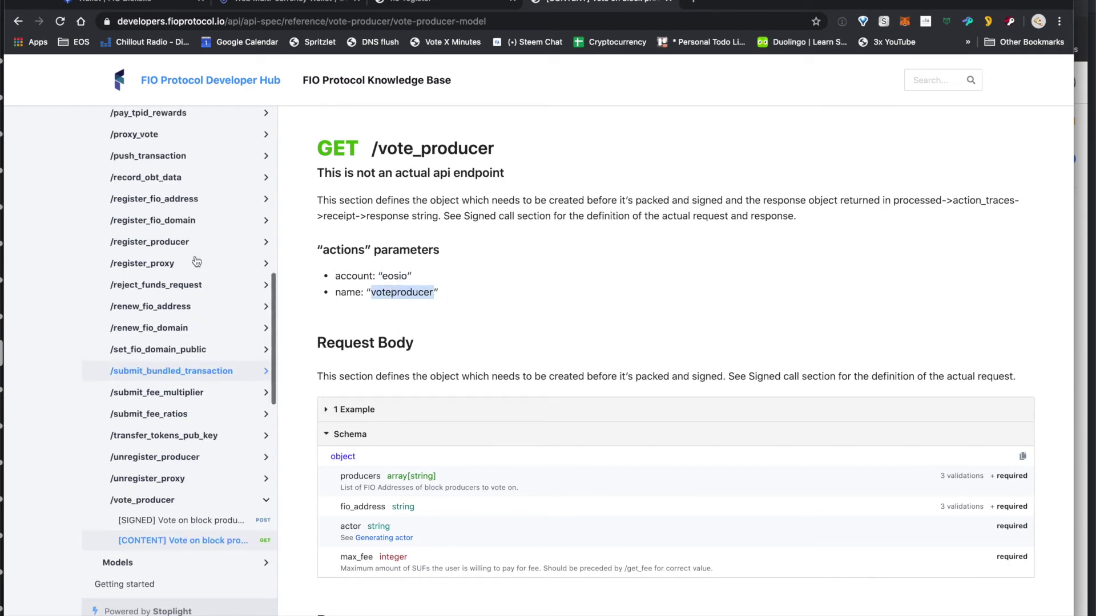
left_click(147, 346)
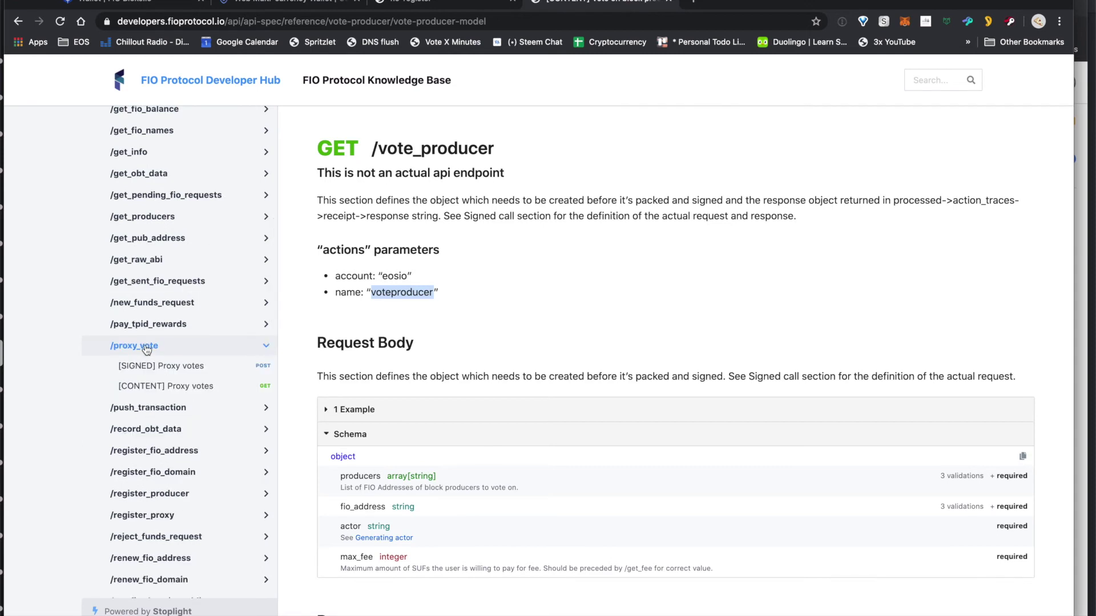
left_click(174, 387)
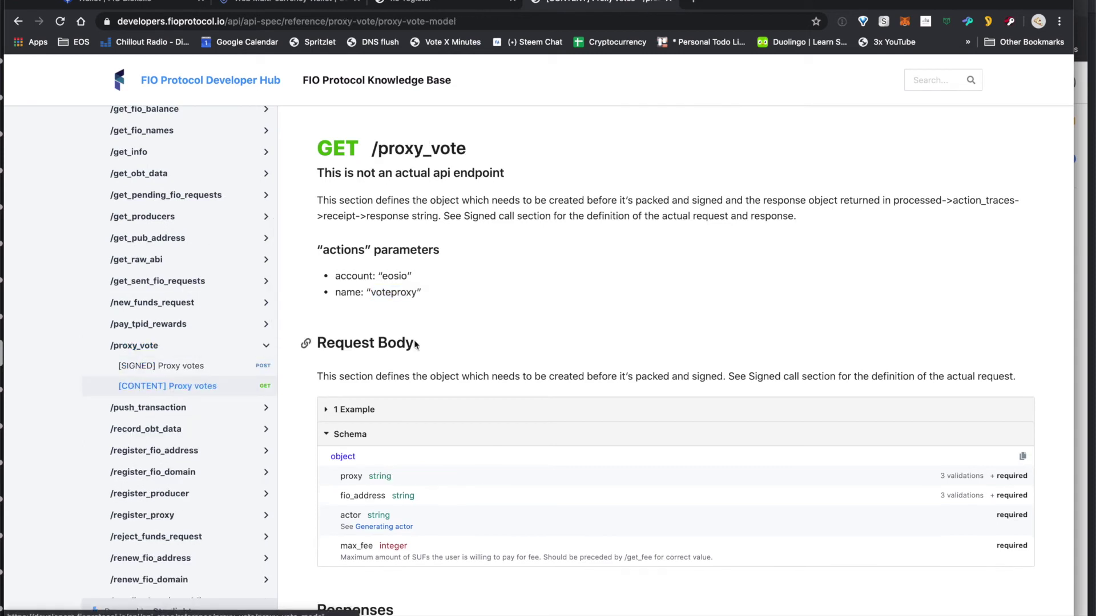
double_click(396, 276)
double_click(403, 293)
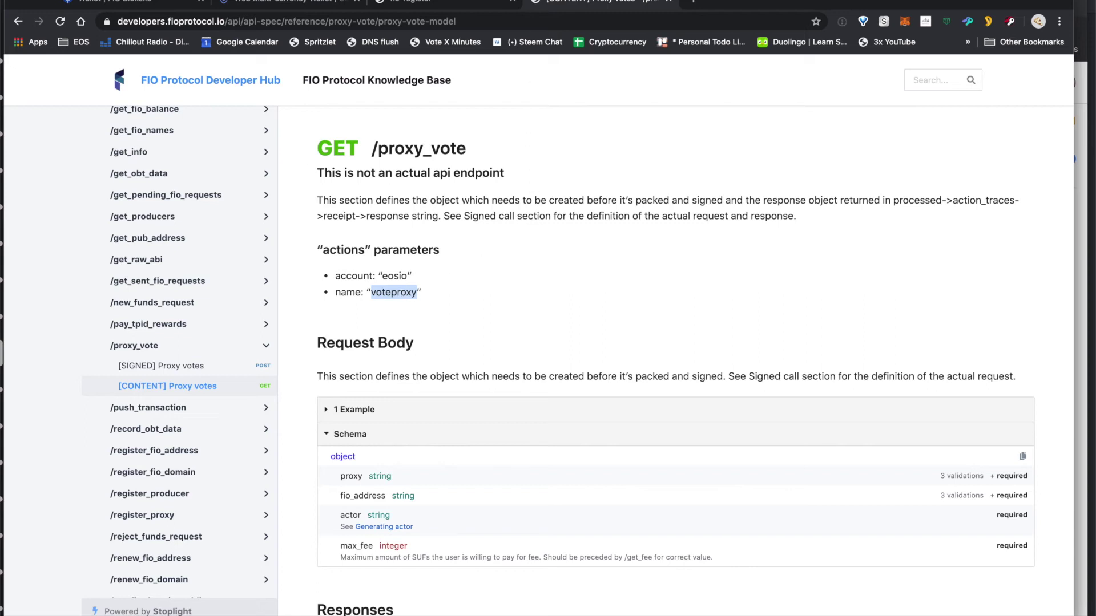
key("super+grave")
type("voting")
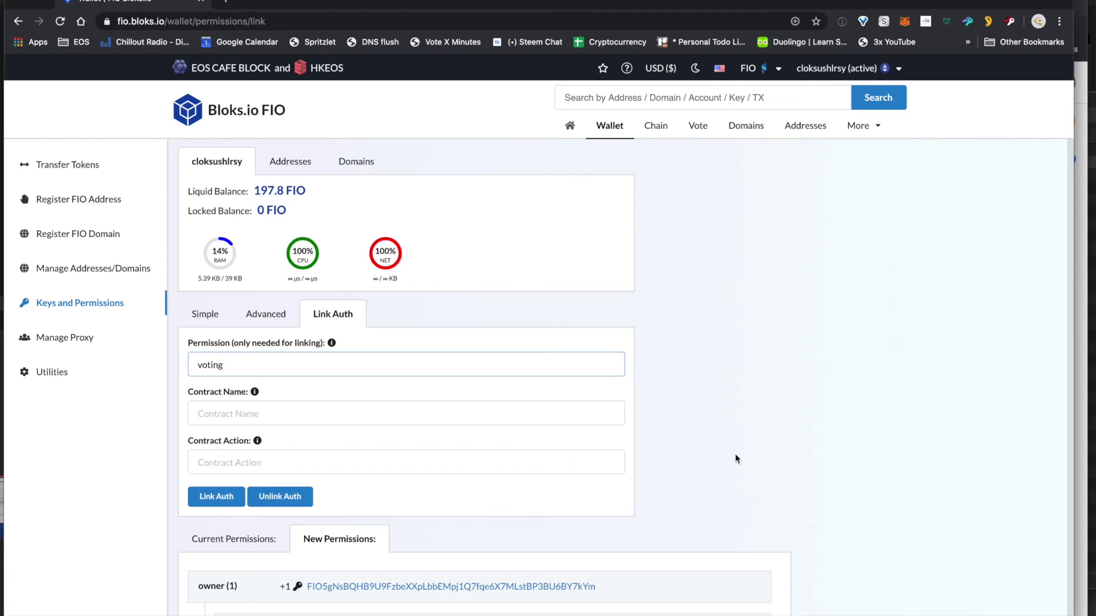
Step: Link the voting permission to contract eosio, action voteproducer
scroll(735, 459, "down", 3)
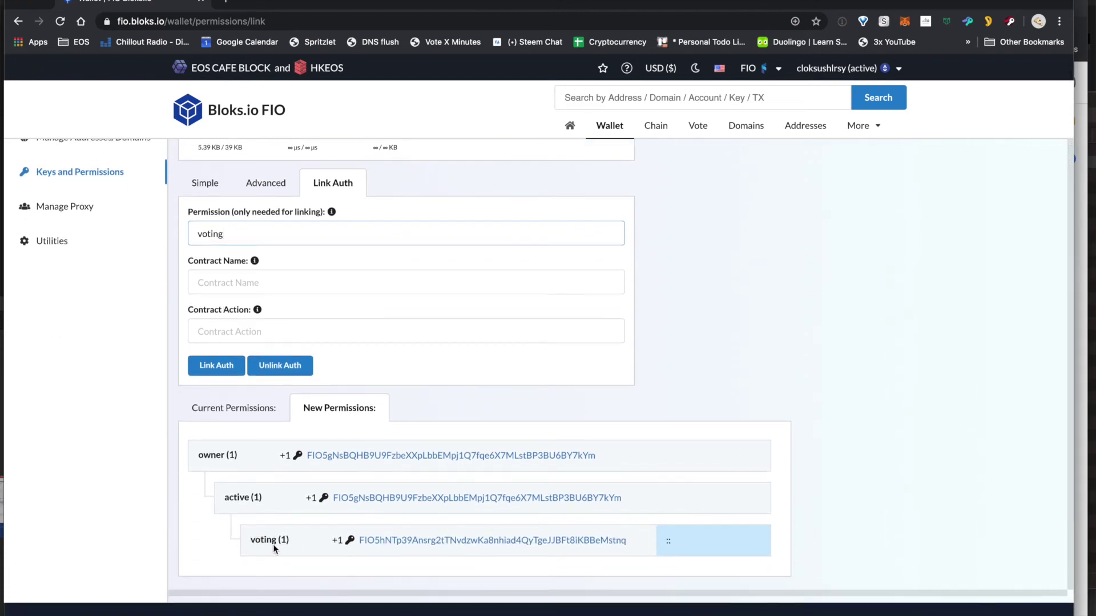
left_click(273, 549)
left_click(241, 288)
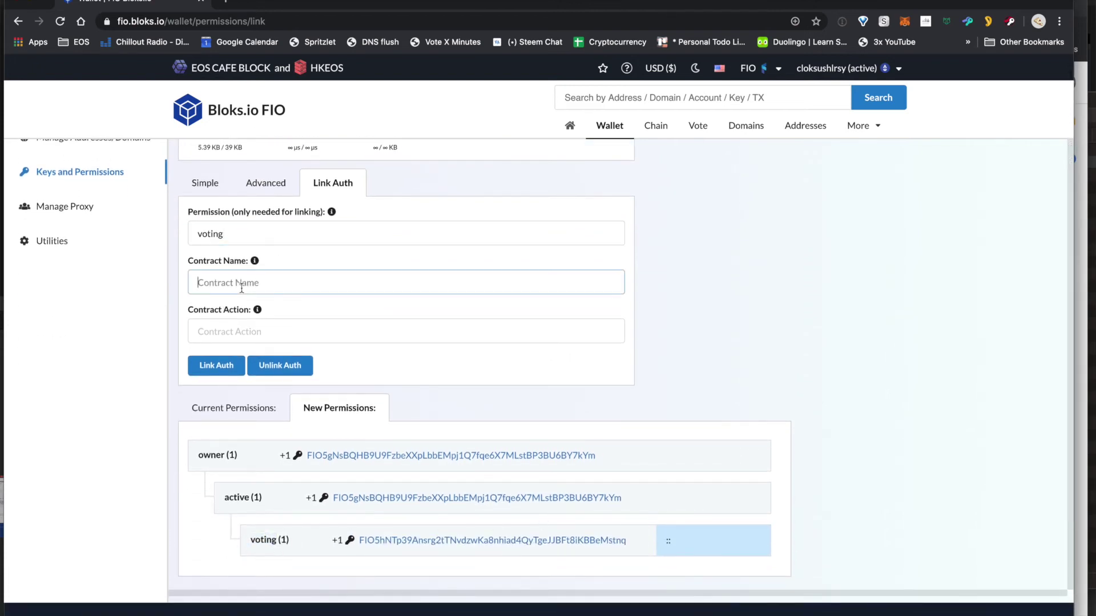
type("eosio")
left_click(231, 324)
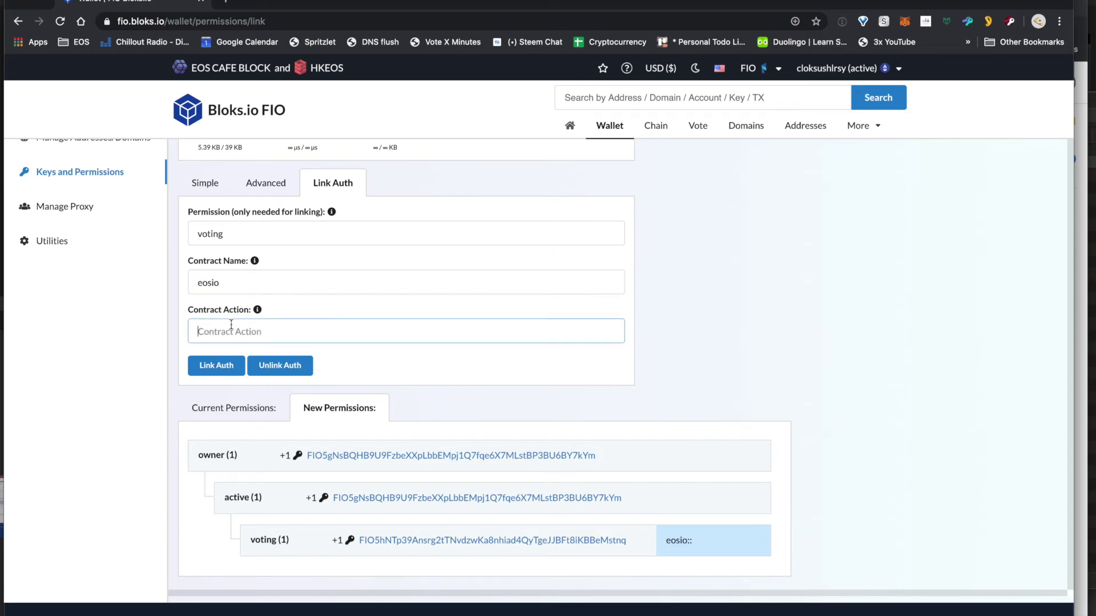
type("voteproducer")
left_click(209, 366)
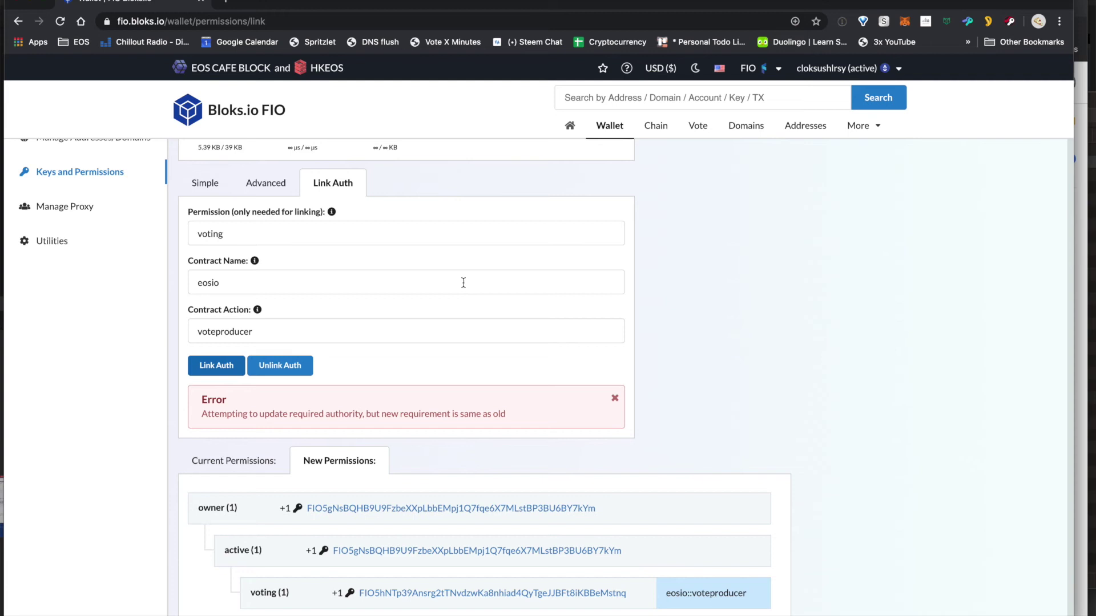
Step: Change the contract action to voteproxy and submit the Link Auth for the voting permission
left_click(272, 333)
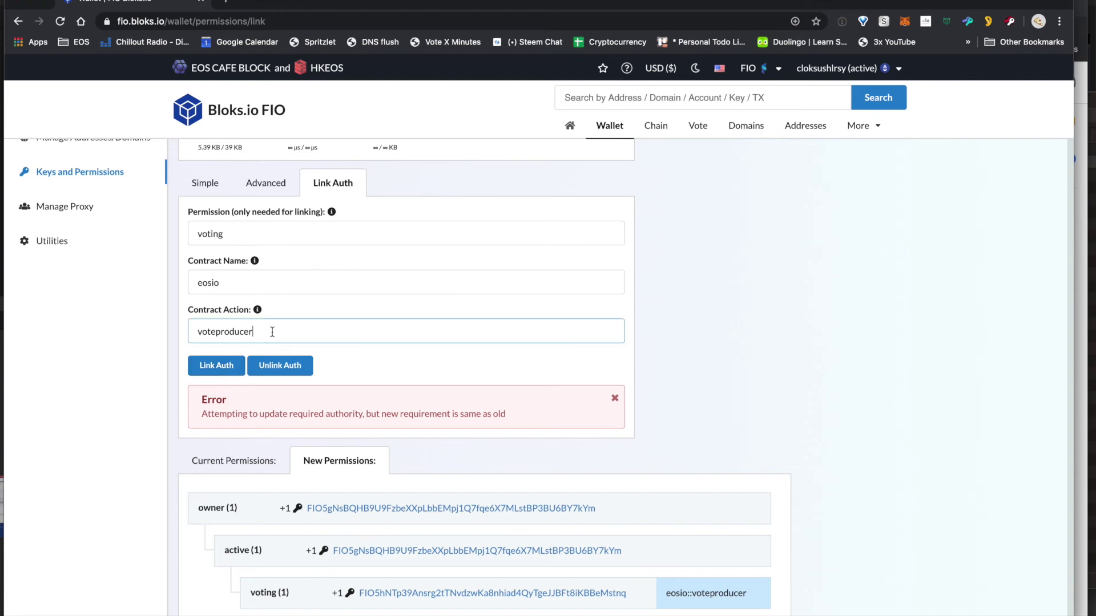
key("BackSpace")
key("BackSpace")
key("BackSpace")
key("BackSpace")
key("BackSpace")
key("BackSpace")
type("oxy")
left_click(215, 368)
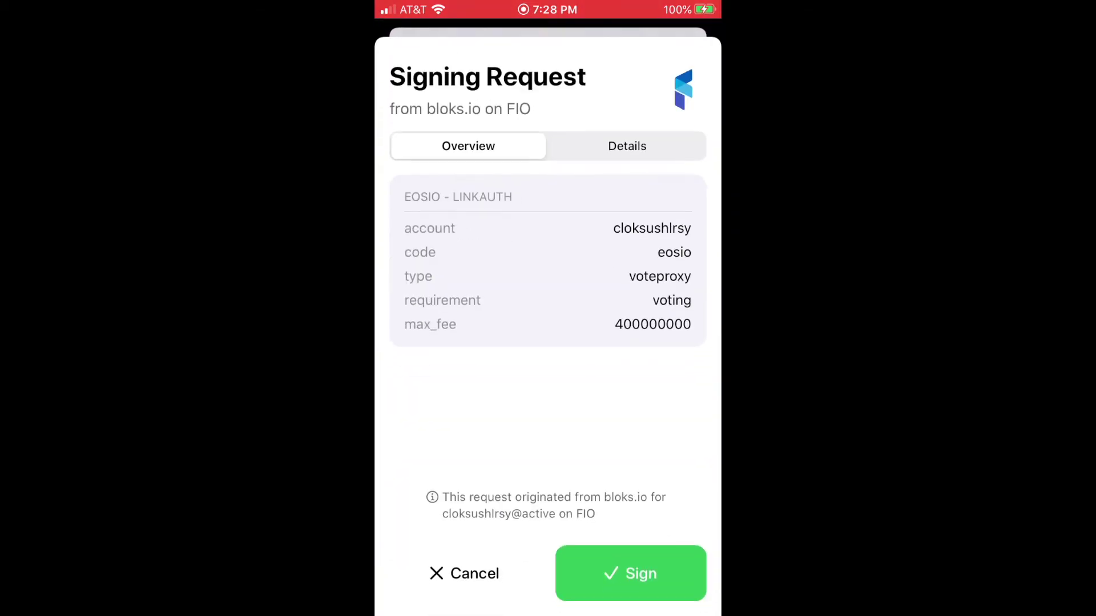
Step: Sign the voteproxy linkauth request, then import the account's voting permission key into Anchor
left_click(630, 573)
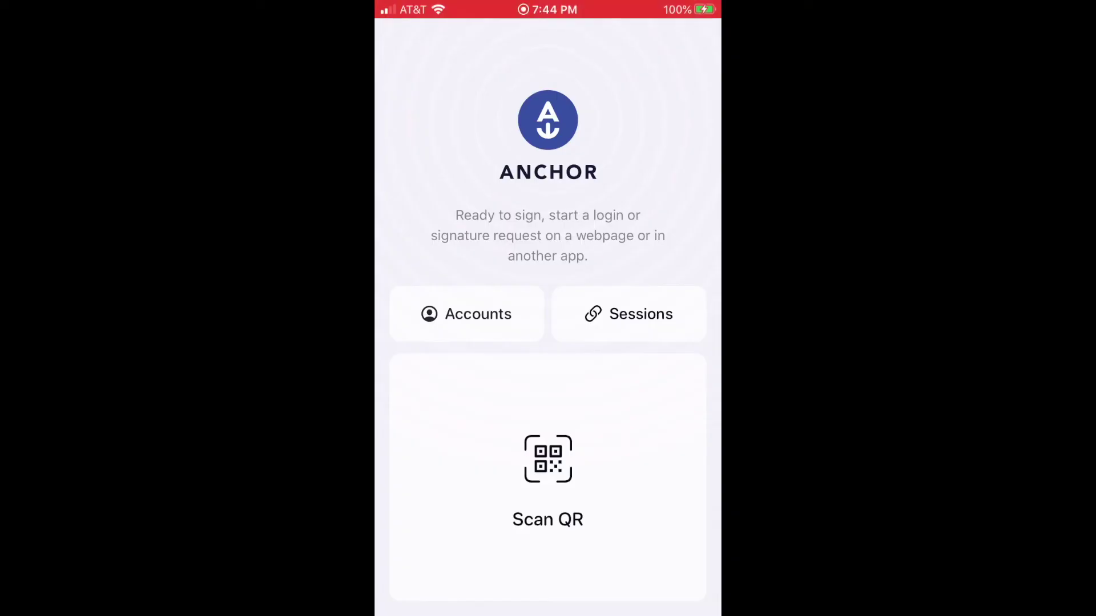
left_click(466, 314)
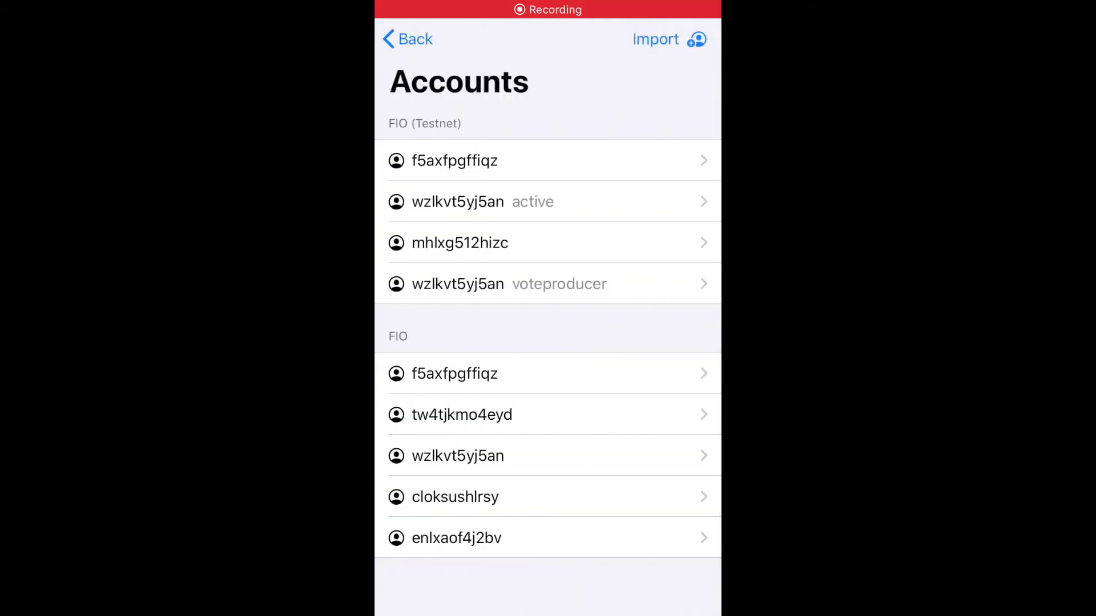
left_click(656, 36)
left_click(687, 228)
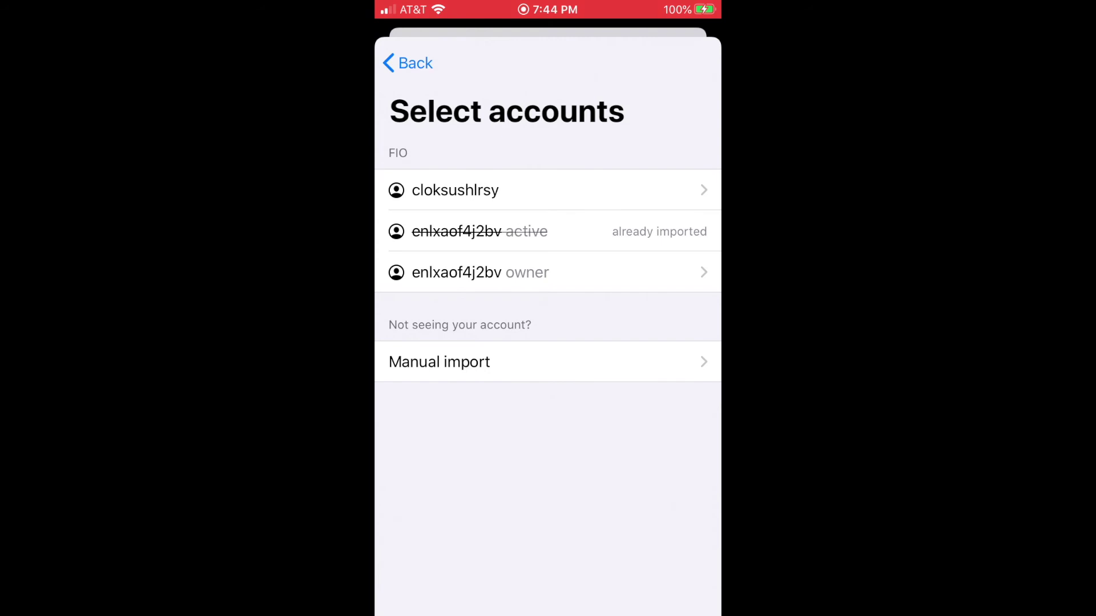
left_click(455, 190)
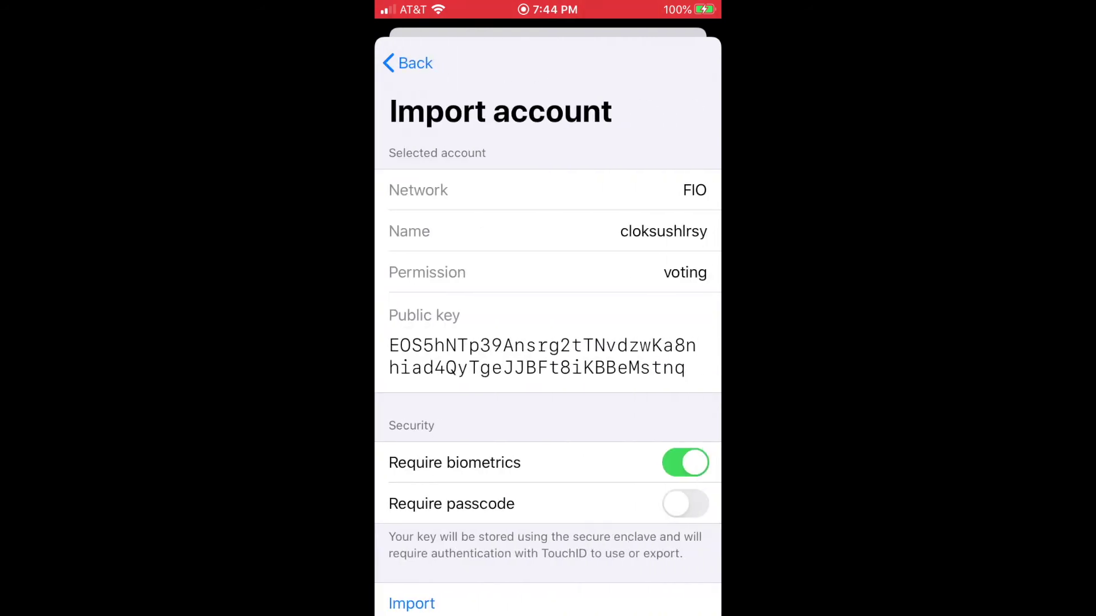
scroll(548, 343, "down", 2)
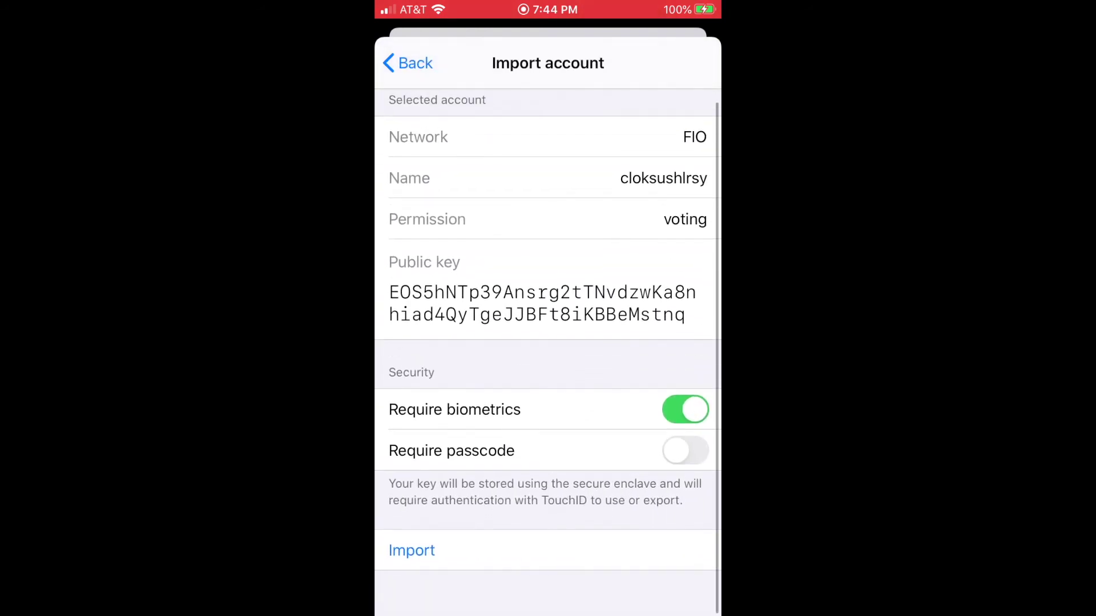
scroll(548, 399, "up", 5)
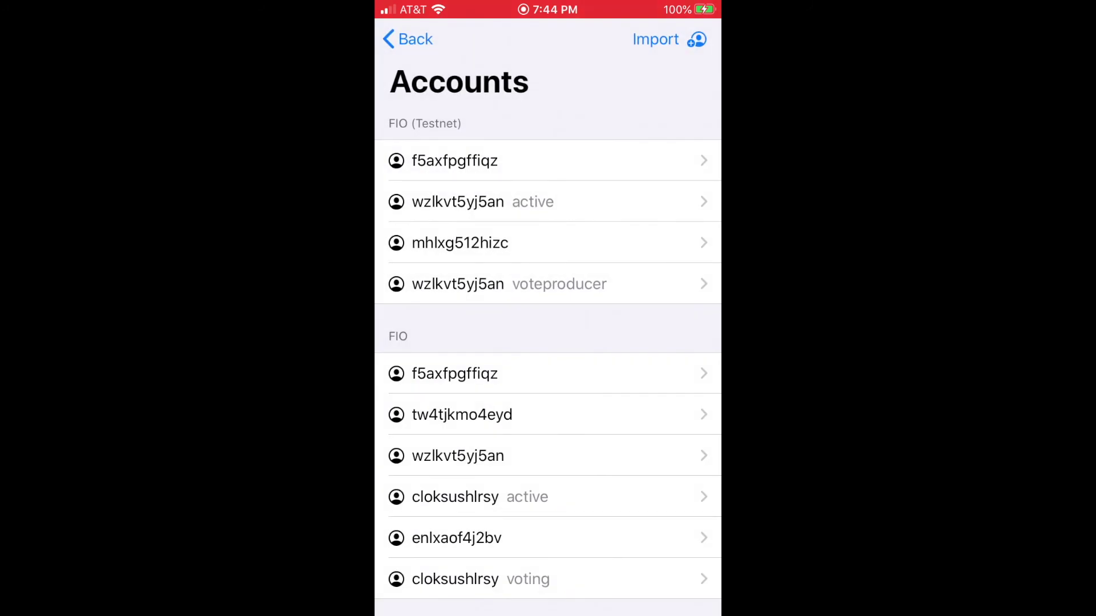
scroll(548, 343, "down", 2)
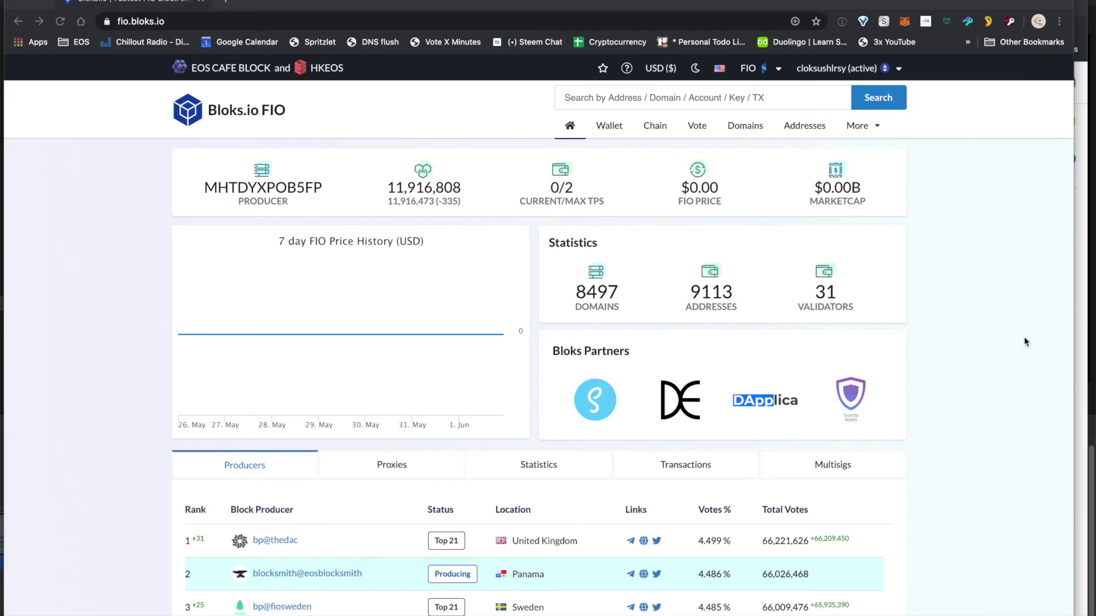
Step: Log out of Bloks.io and delete the saved active-permission account
left_click(900, 69)
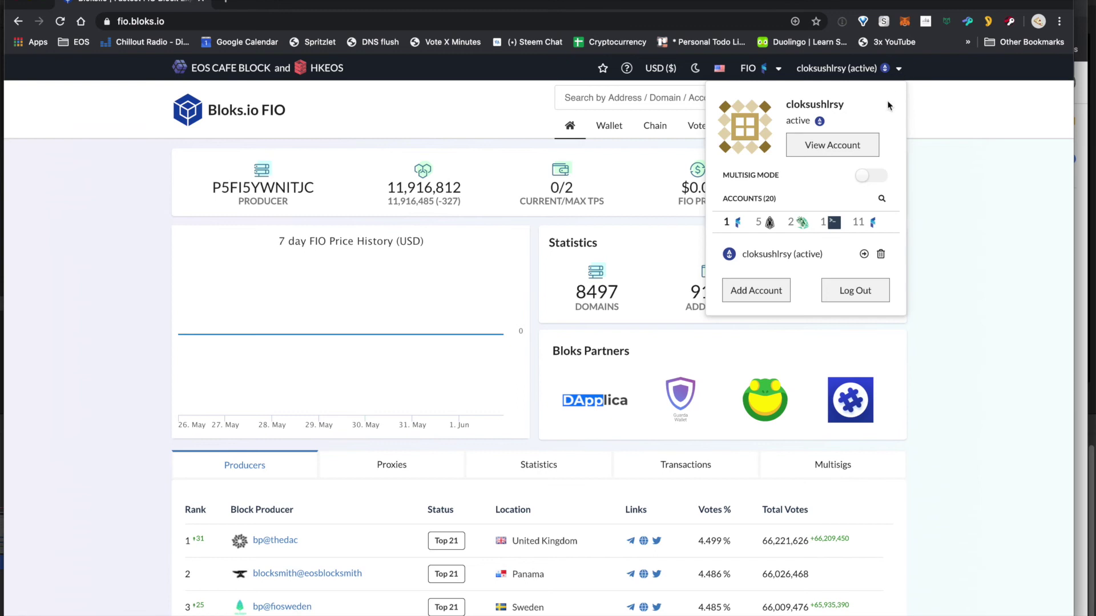
left_click(852, 296)
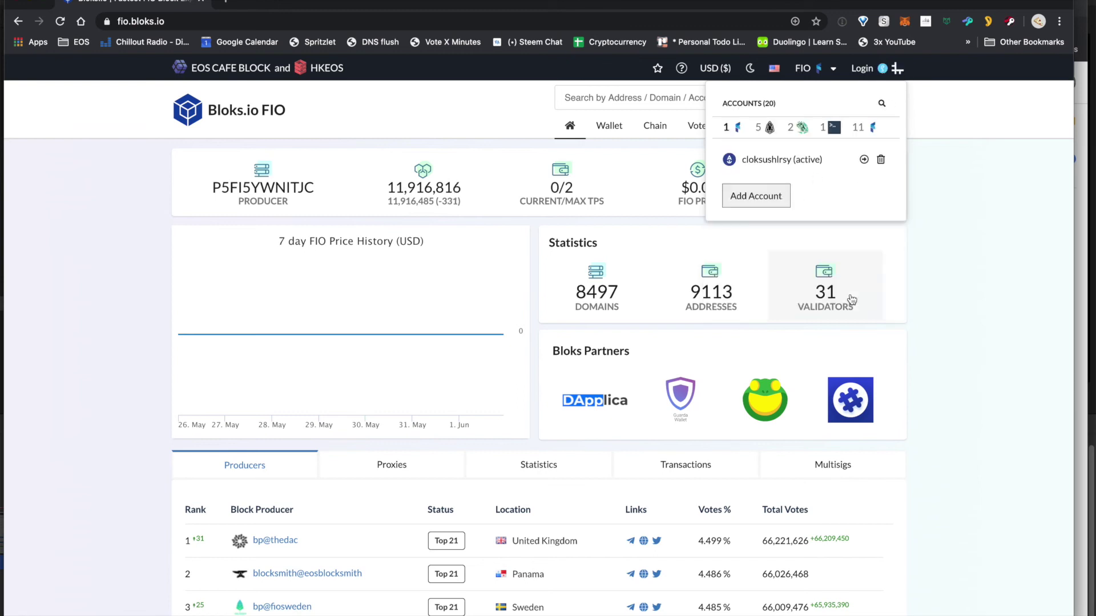
left_click(880, 159)
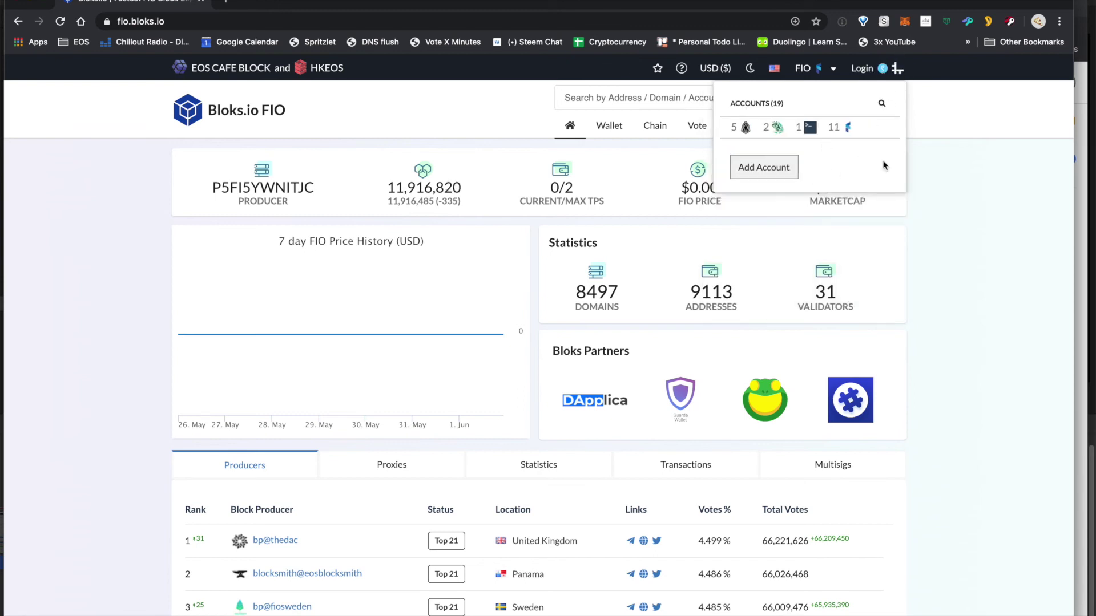
Step: Add an account with Anchor to bring up the login QR code
left_click(764, 167)
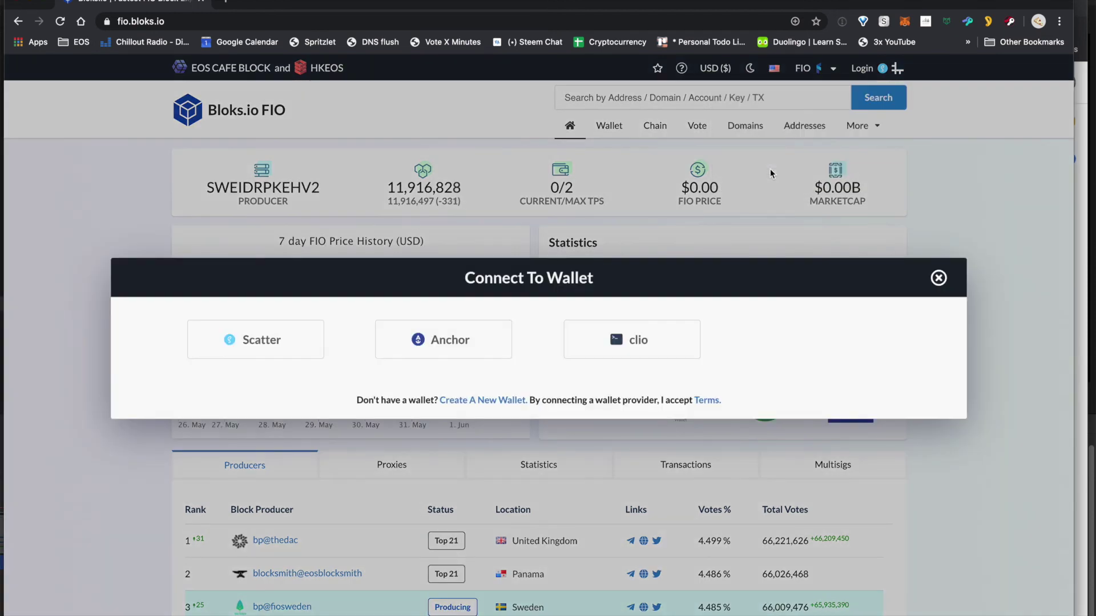
left_click(457, 345)
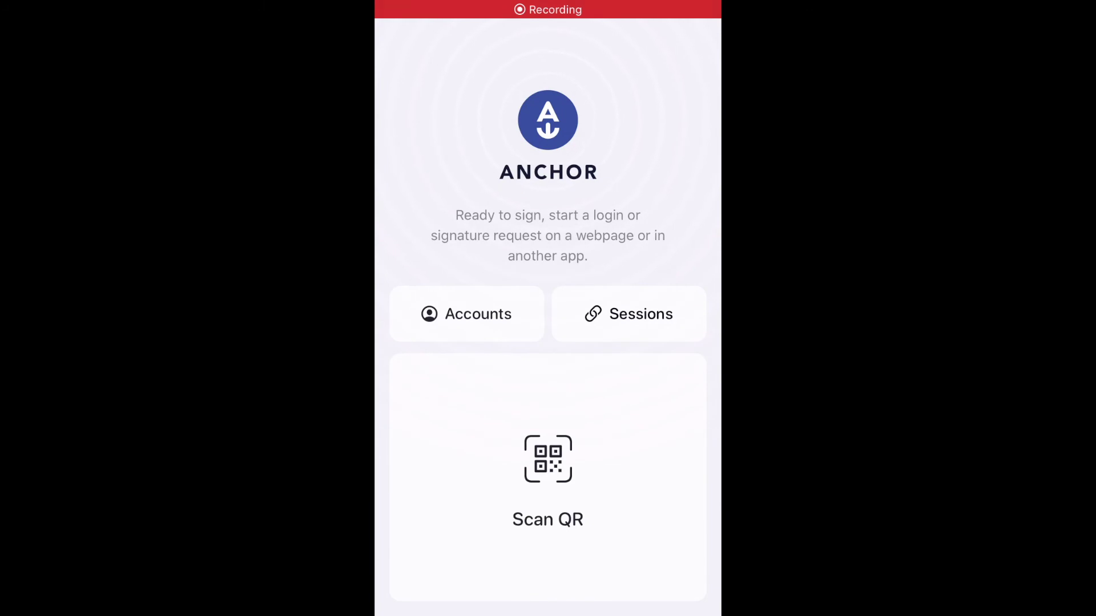
left_click(548, 476)
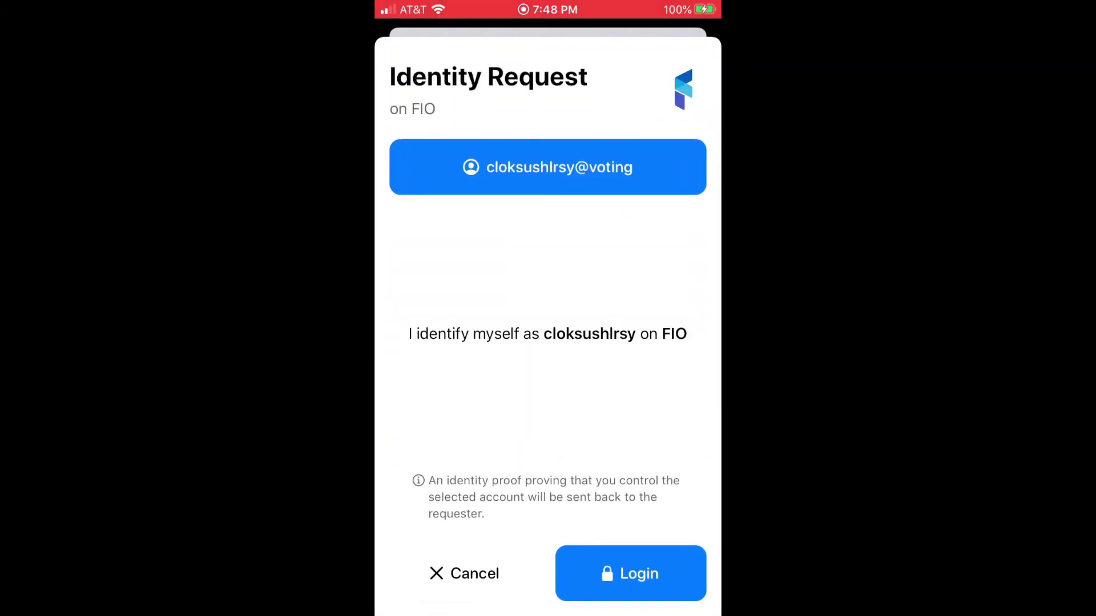
left_click(630, 573)
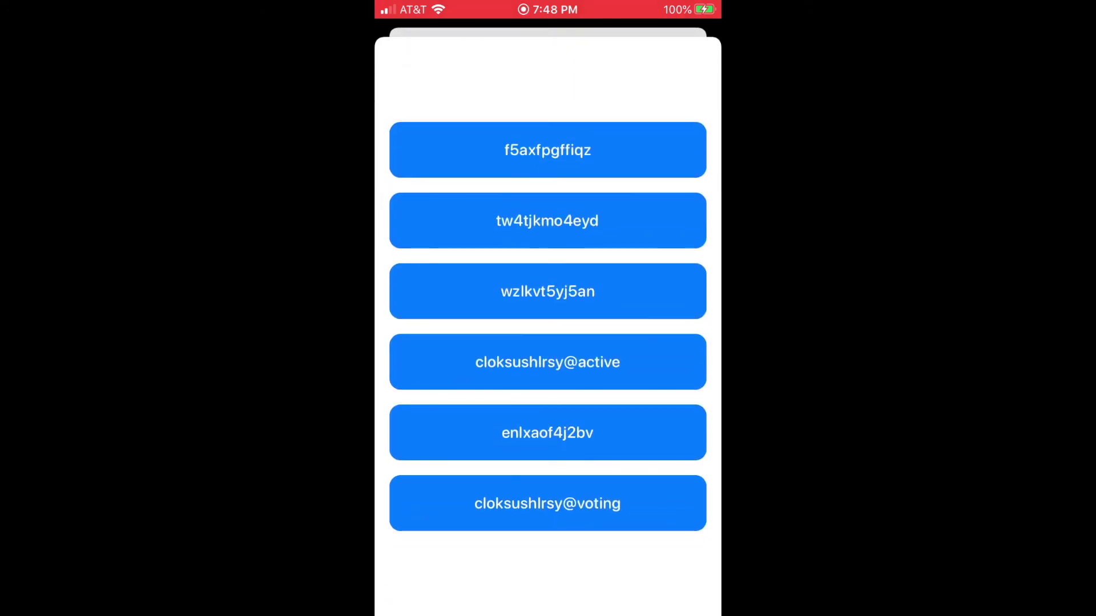
left_click(547, 503)
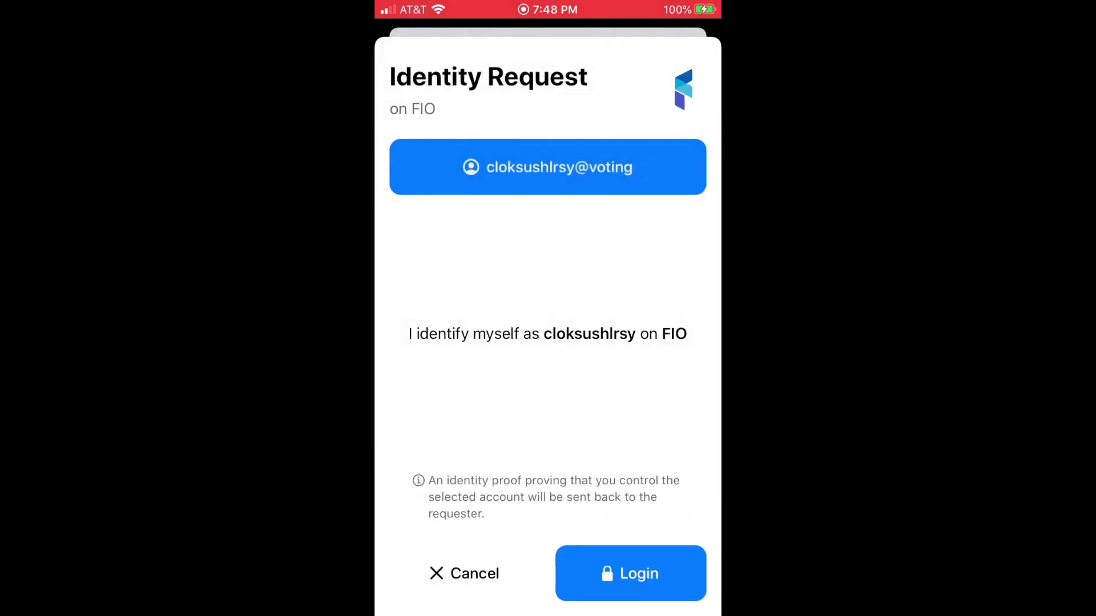
left_click(630, 574)
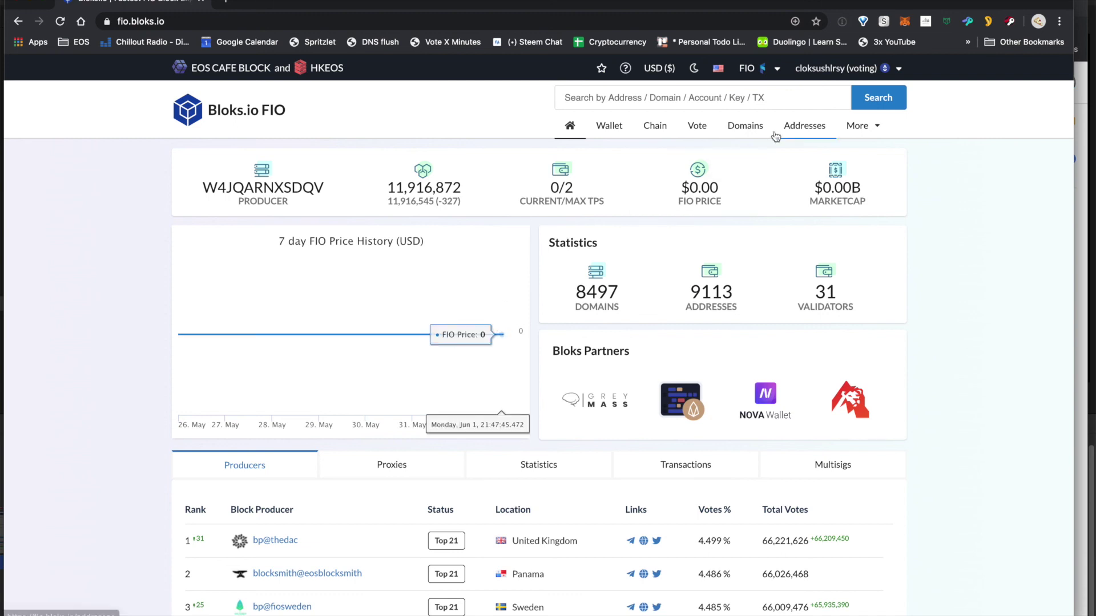
Step: Confirm the voting-permission login, then select producer bp@genereos (rank 31) and submit the vote
left_click(900, 69)
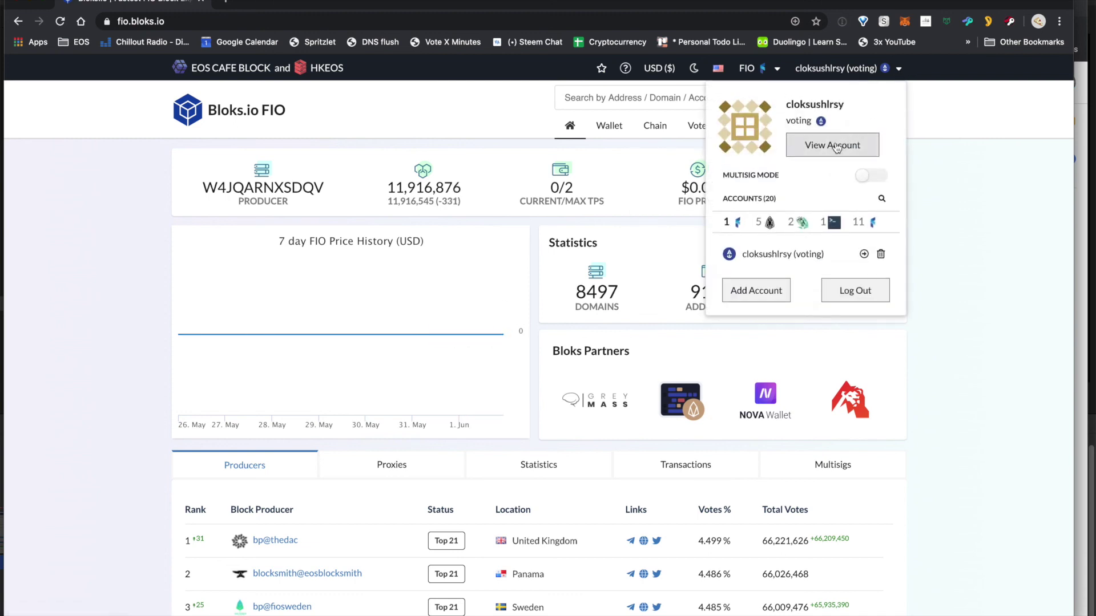
left_click(989, 164)
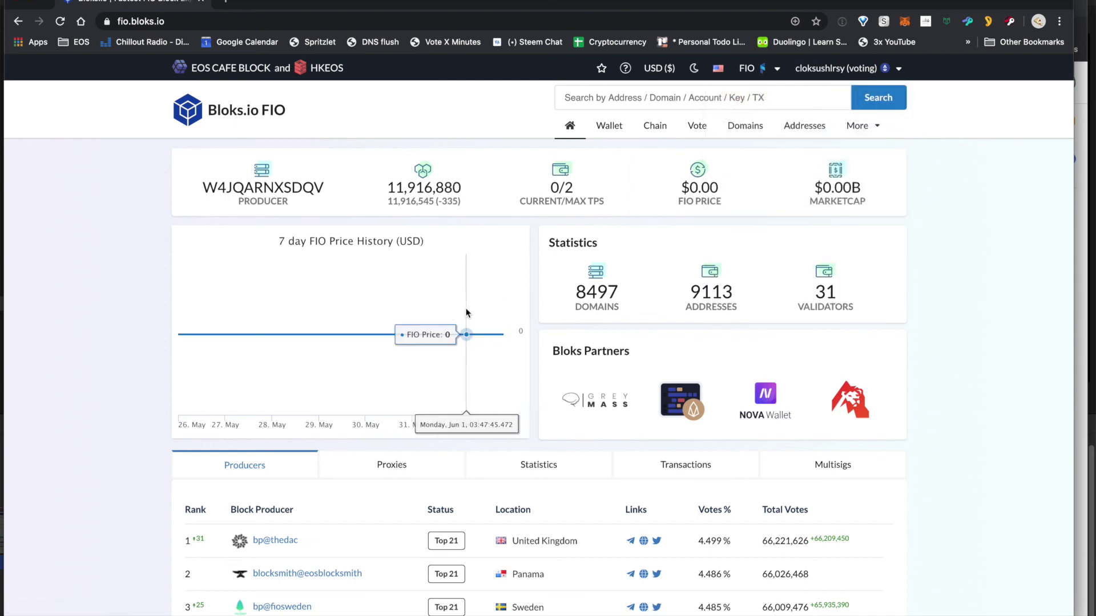
left_click(696, 125)
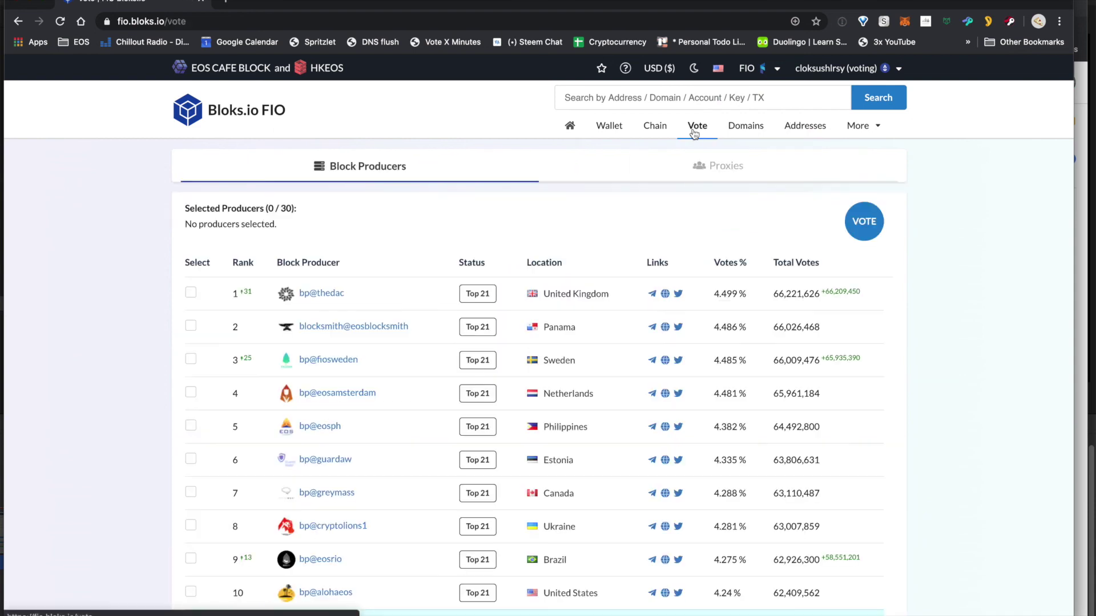
scroll(344, 224, "down", 15)
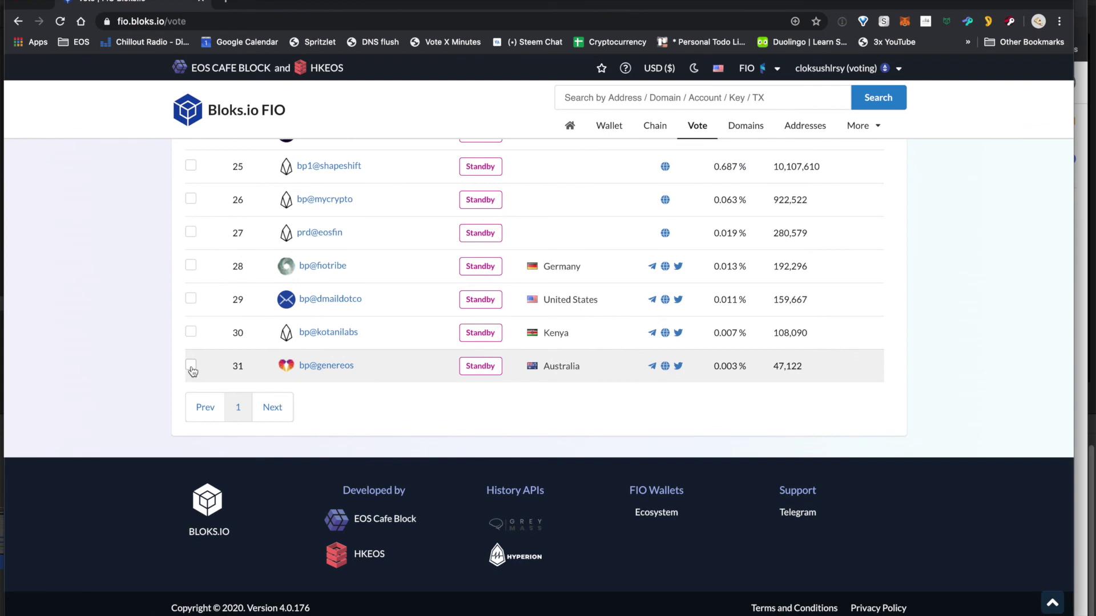
left_click(190, 366)
scroll(930, 331, "up", 15)
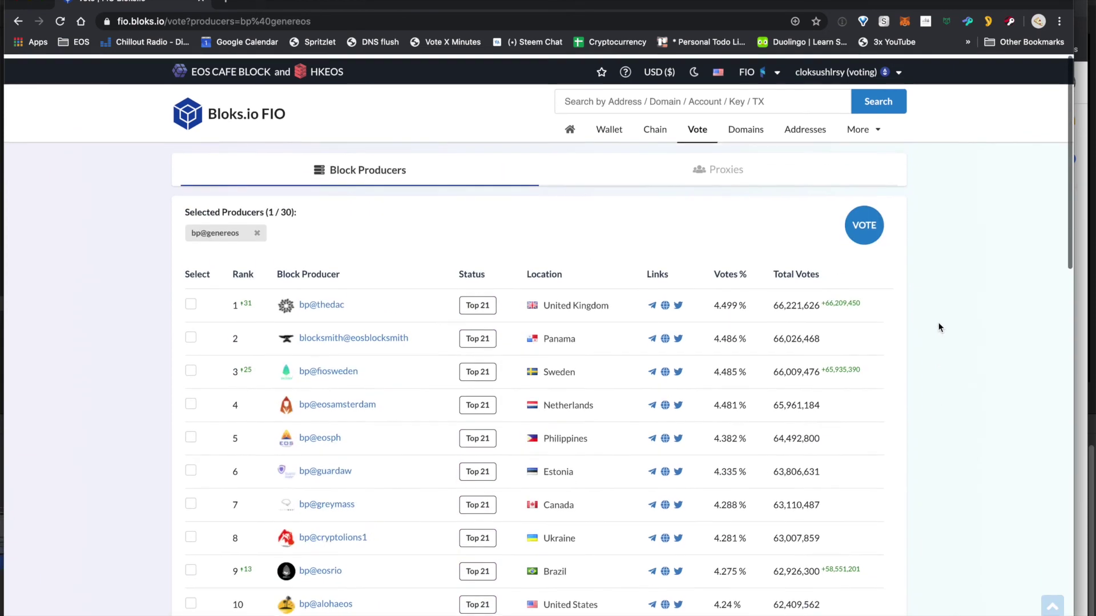
left_click(867, 233)
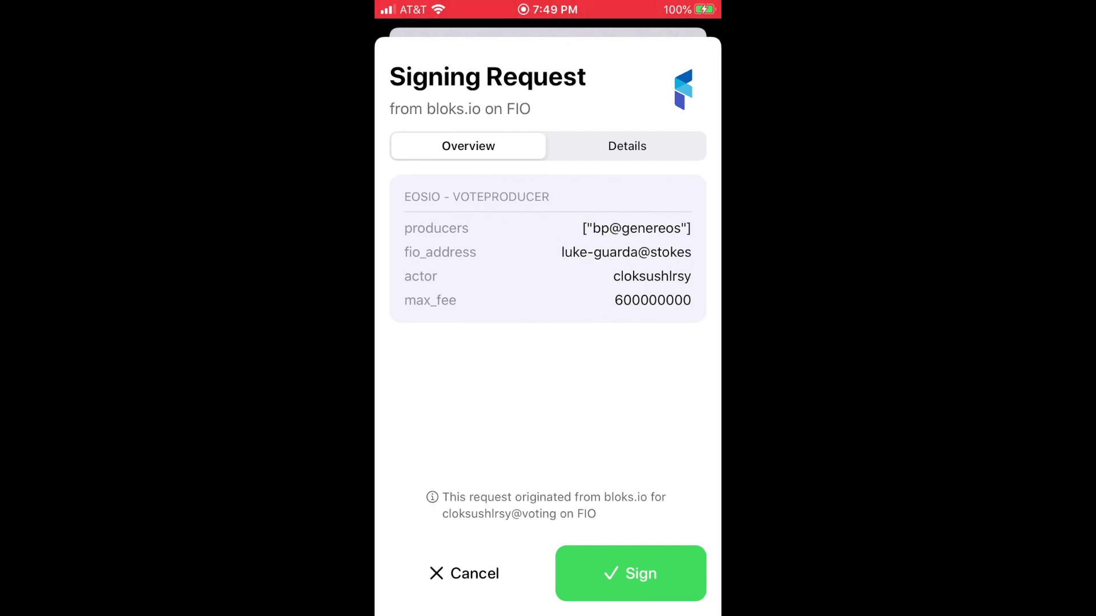
Step: Sign the bp@genereos voteproducer transaction in Anchor
left_click(630, 573)
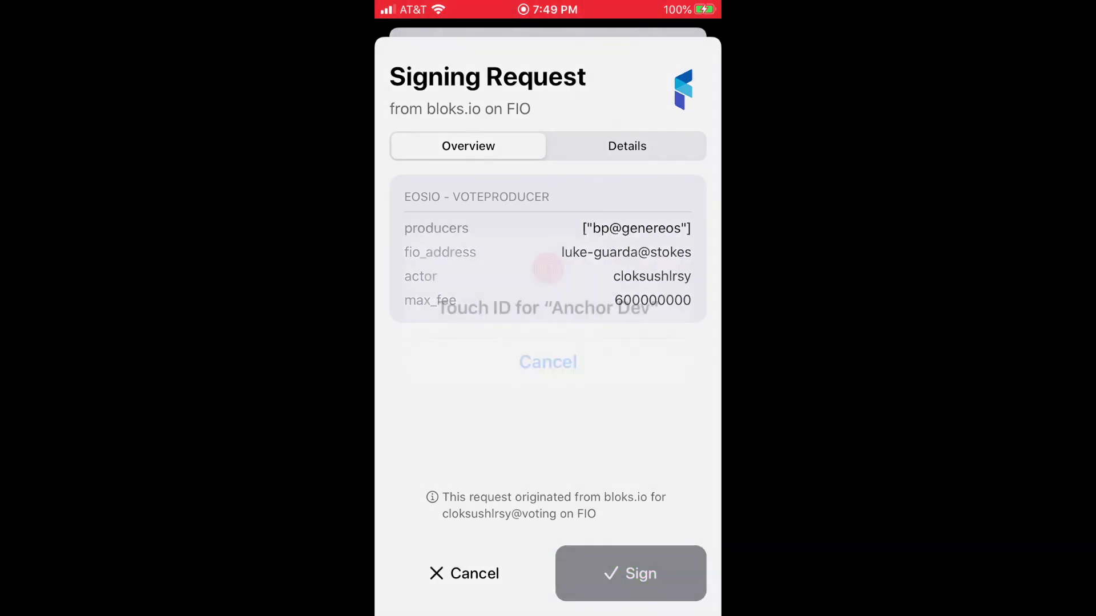